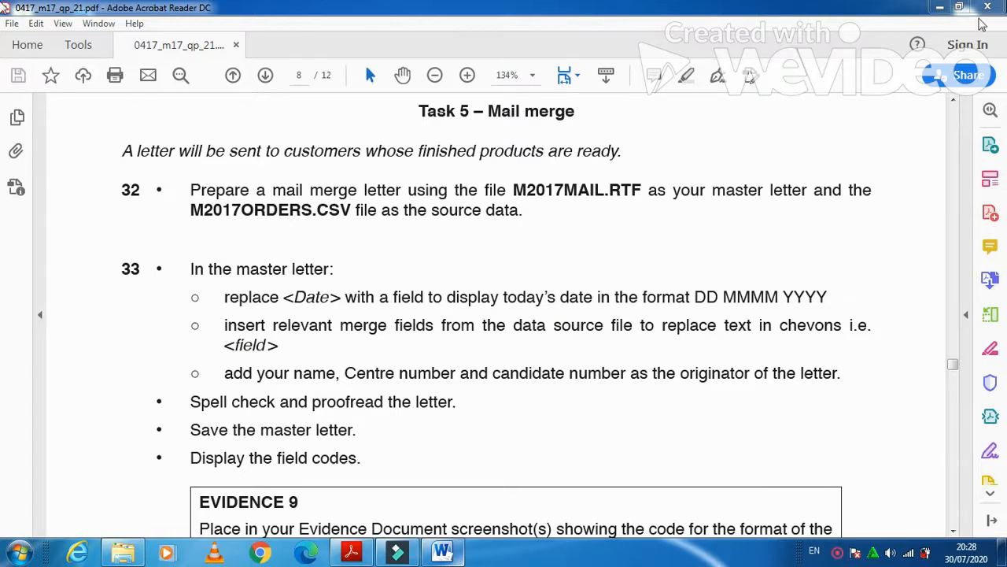
Minimise the task sheet and open the M2017MAIL master letter from the source files folder in Word
left_click(987, 8)
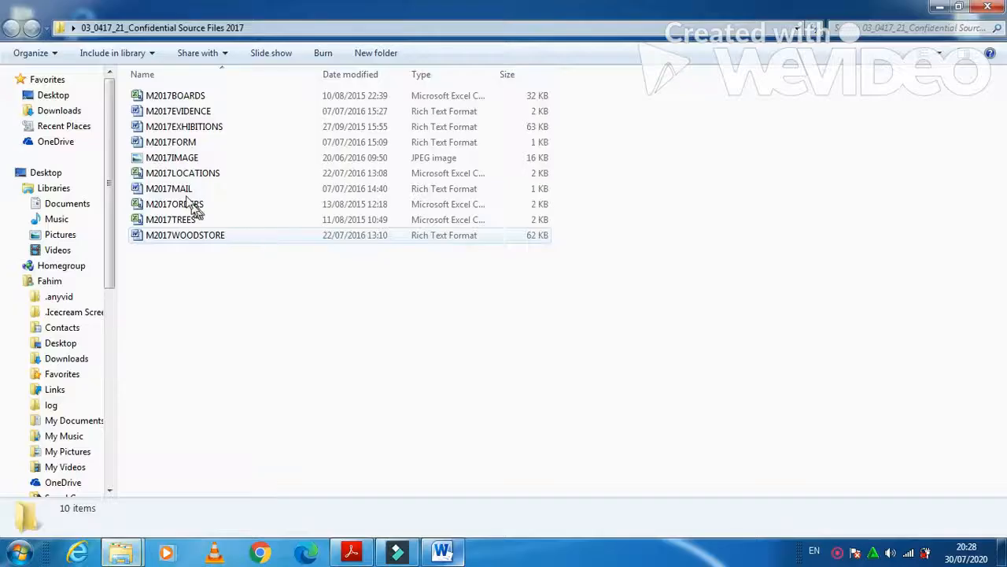
left_click(188, 189)
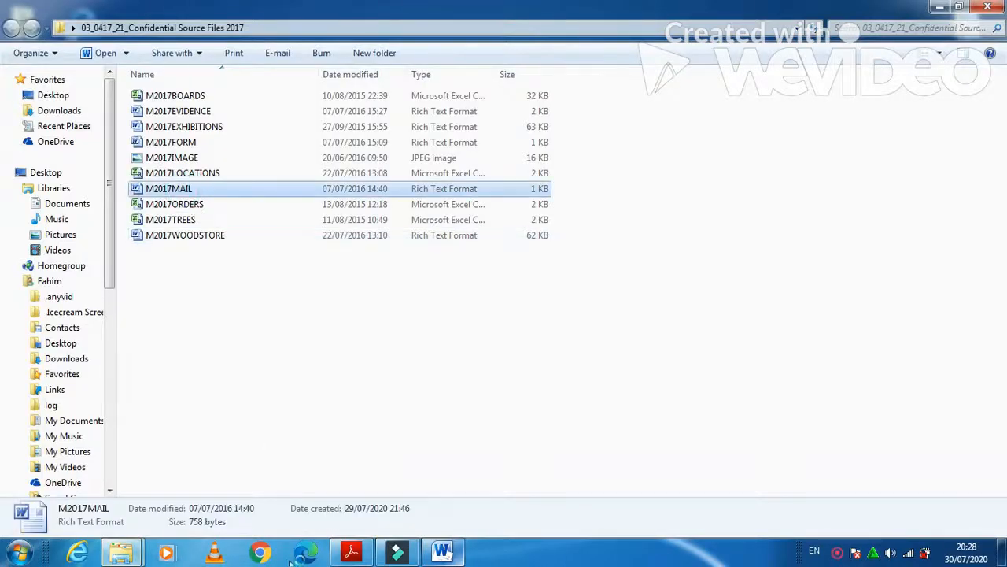
left_click(352, 552)
left_click(352, 551)
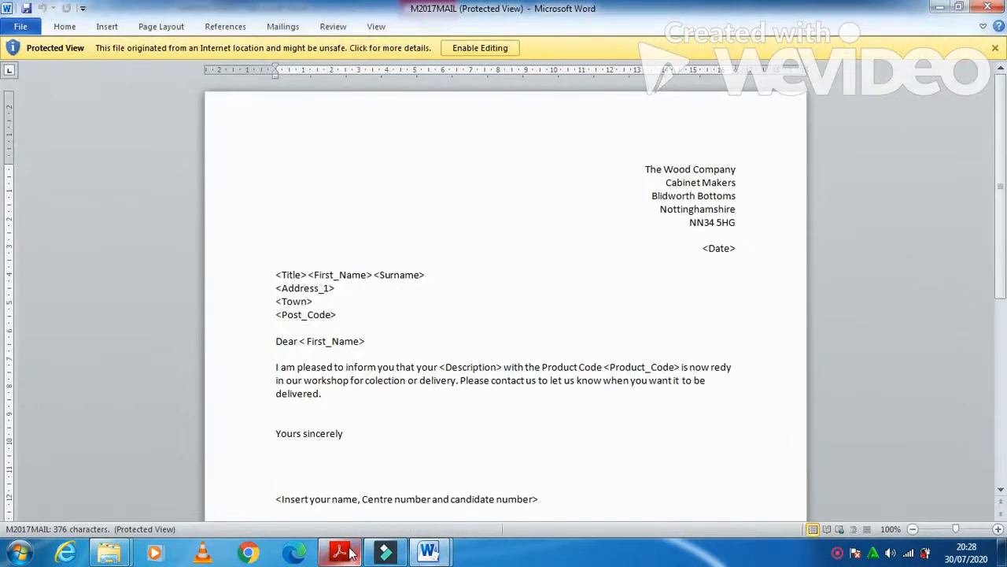
Enable editing on M2017MAIL and bring up the Mailings Select Recipients choices
left_click(472, 50)
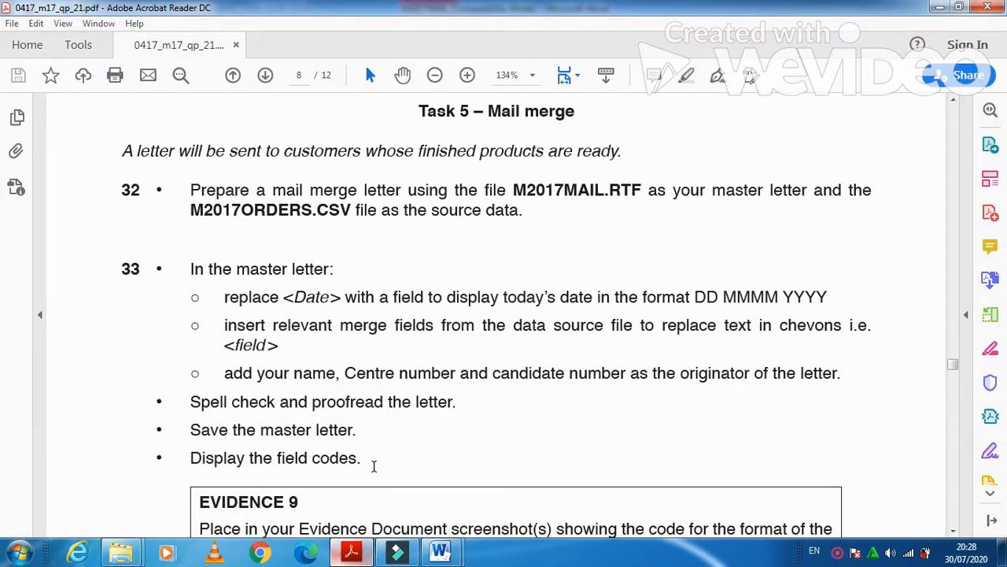
left_click(355, 543)
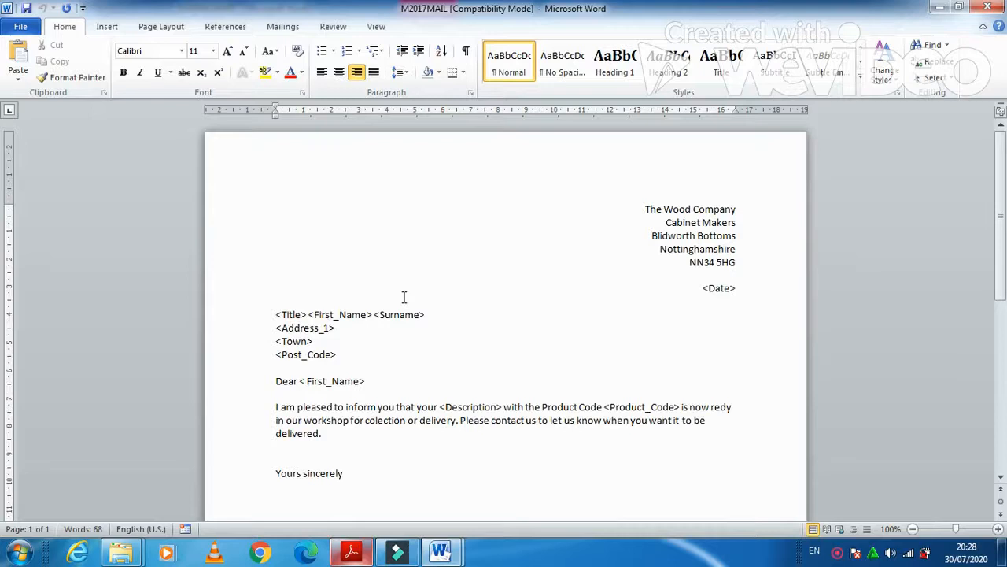
left_click(277, 30)
left_click(135, 78)
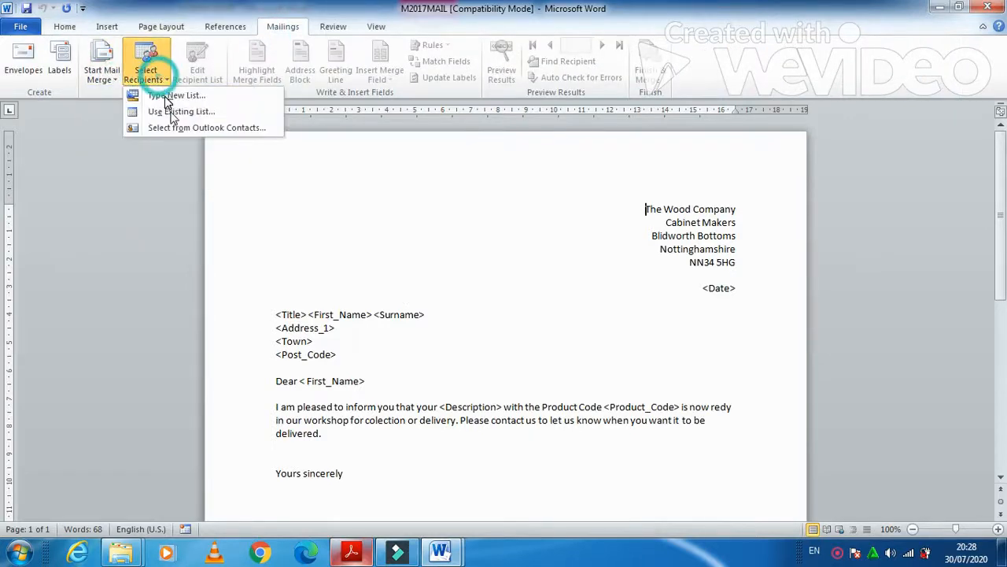
Use the existing M2017ORDERS list in Desktop > 03_0417_21_Confidential Source Files 2017 as recipients
left_click(169, 112)
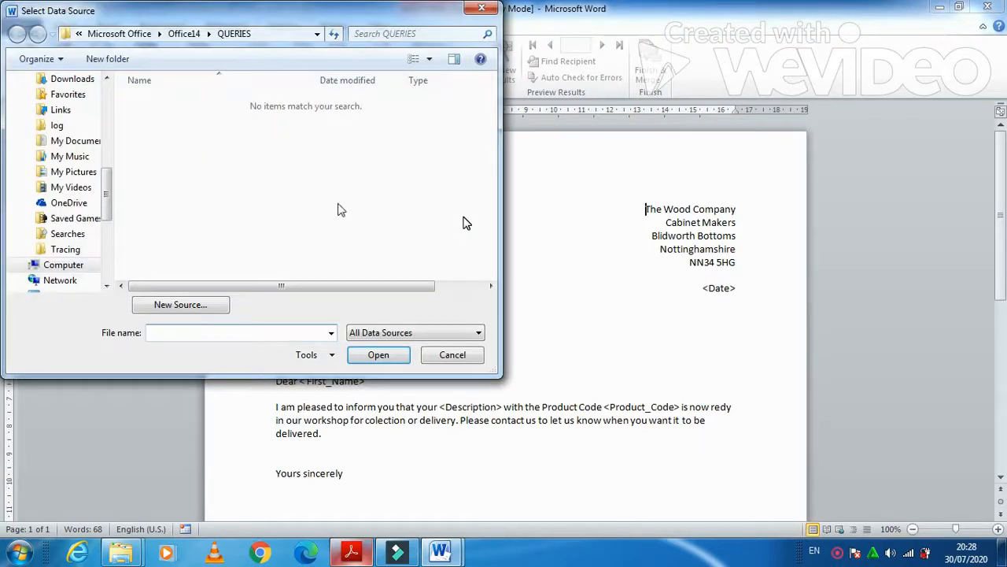
left_click_drag(106, 193, 107, 104)
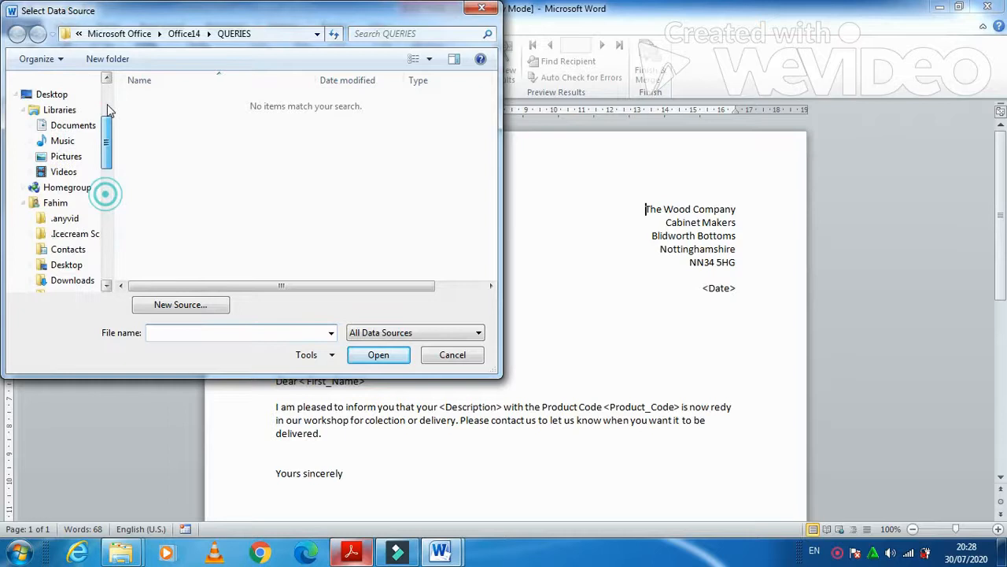
left_click(59, 132)
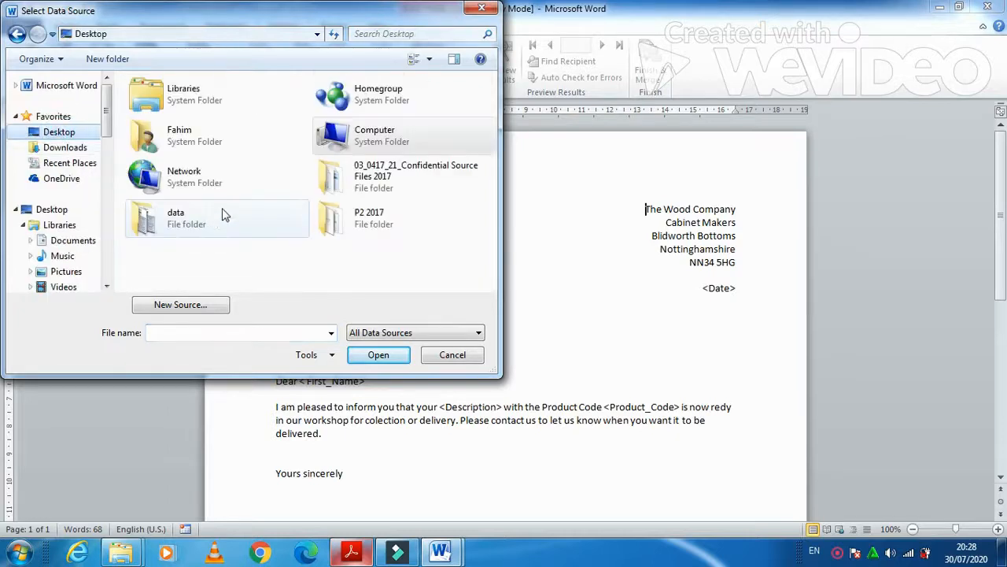
double_click(378, 184)
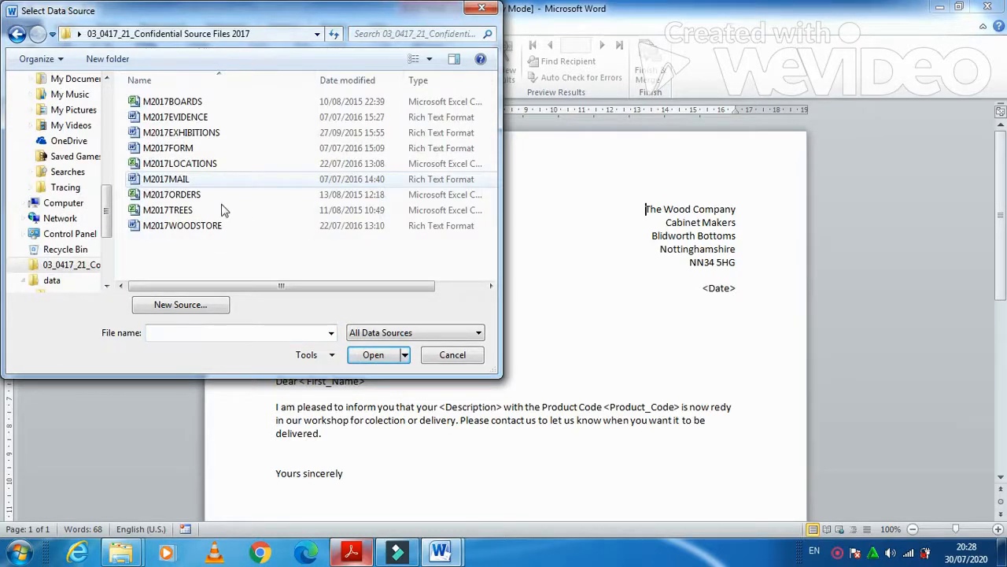
left_click(208, 195)
left_click(373, 355)
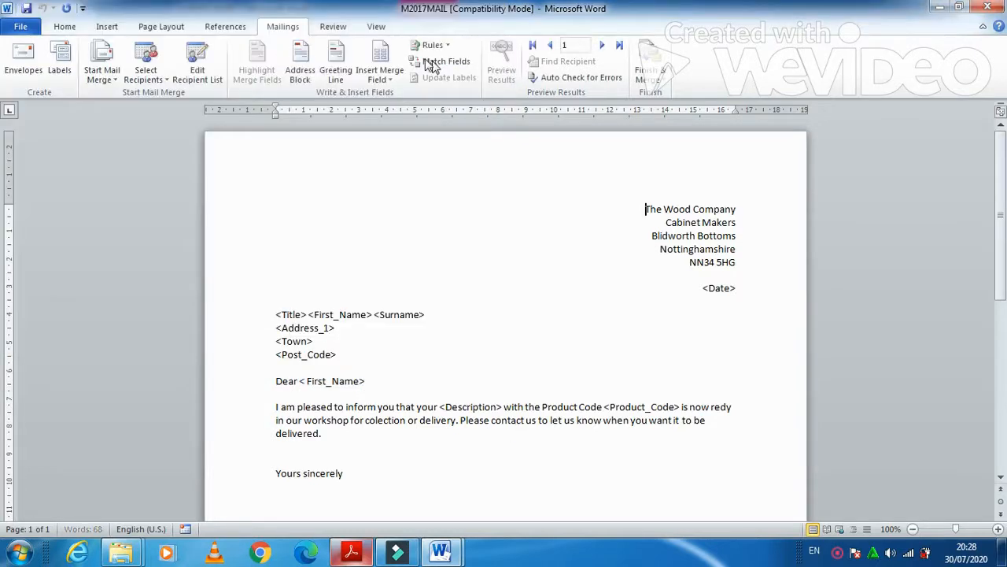
left_click(352, 553)
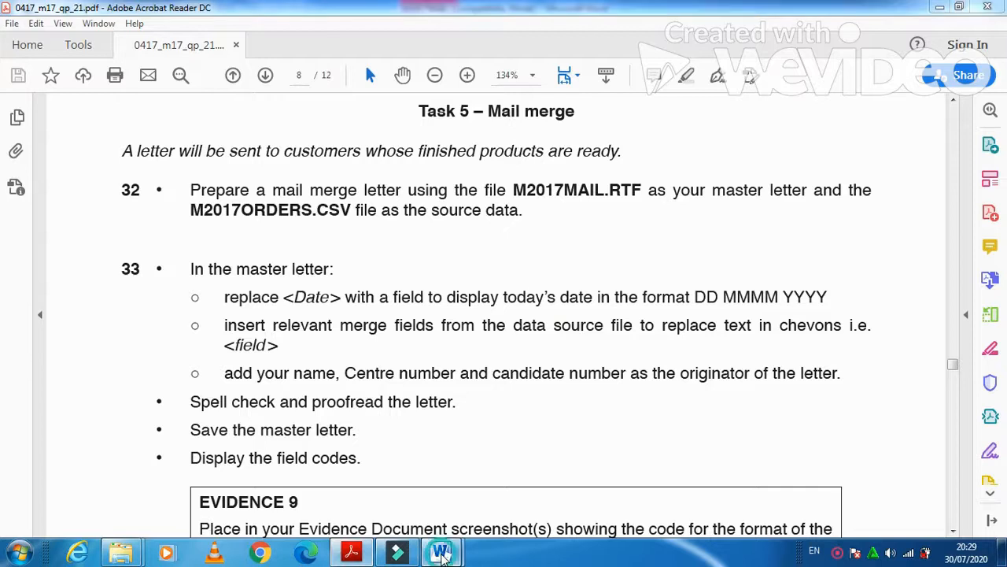
left_click(441, 552)
left_click(360, 480)
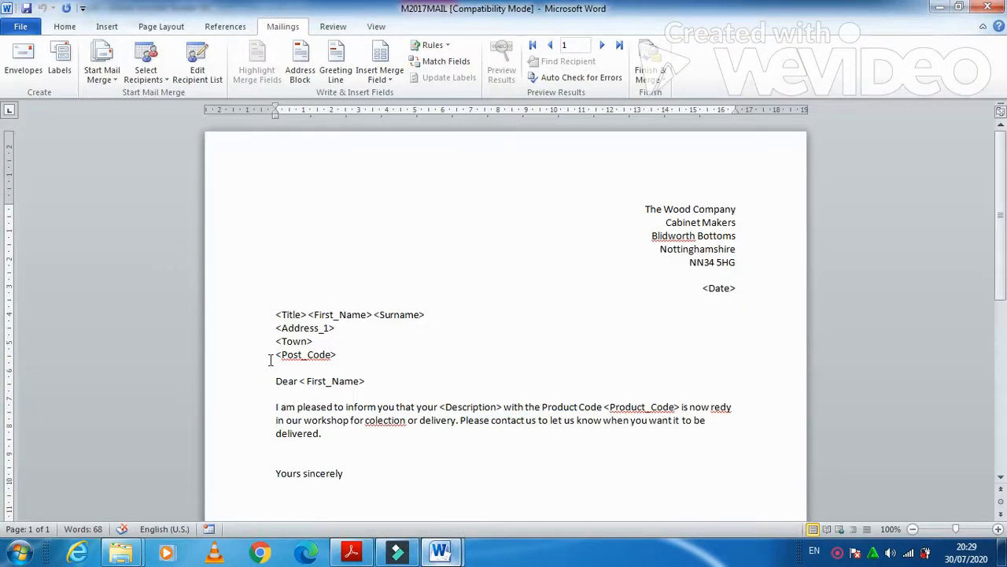
Insert a Date field in d MMMM yyyy format (30 July 2020) in place of <Date>
triple_click(743, 287)
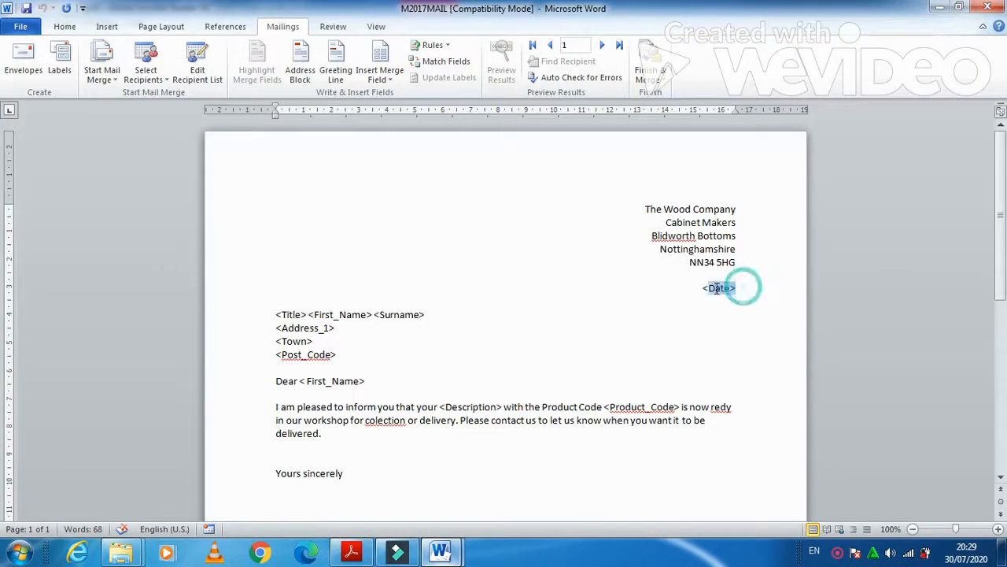
left_click(104, 28)
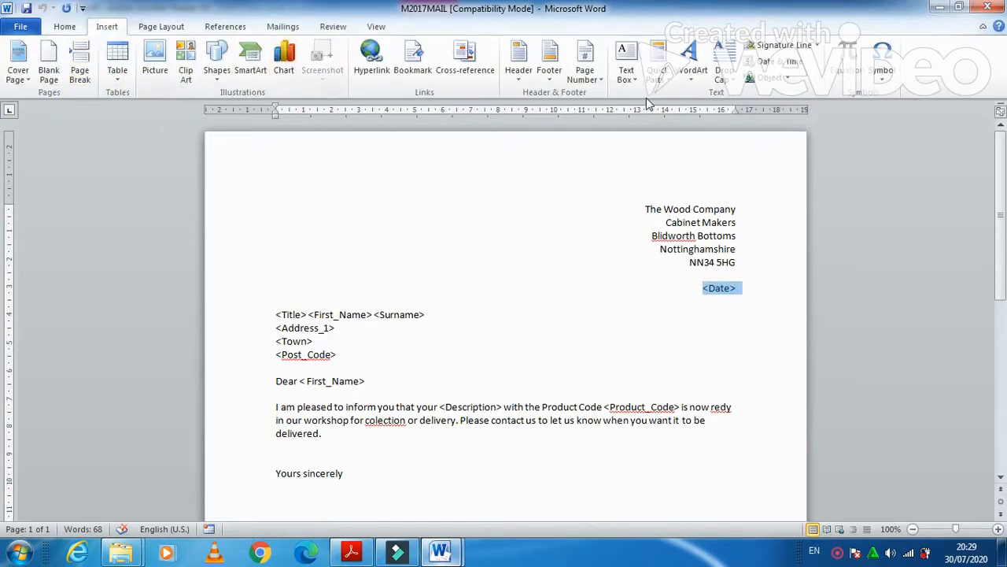
left_click(668, 76)
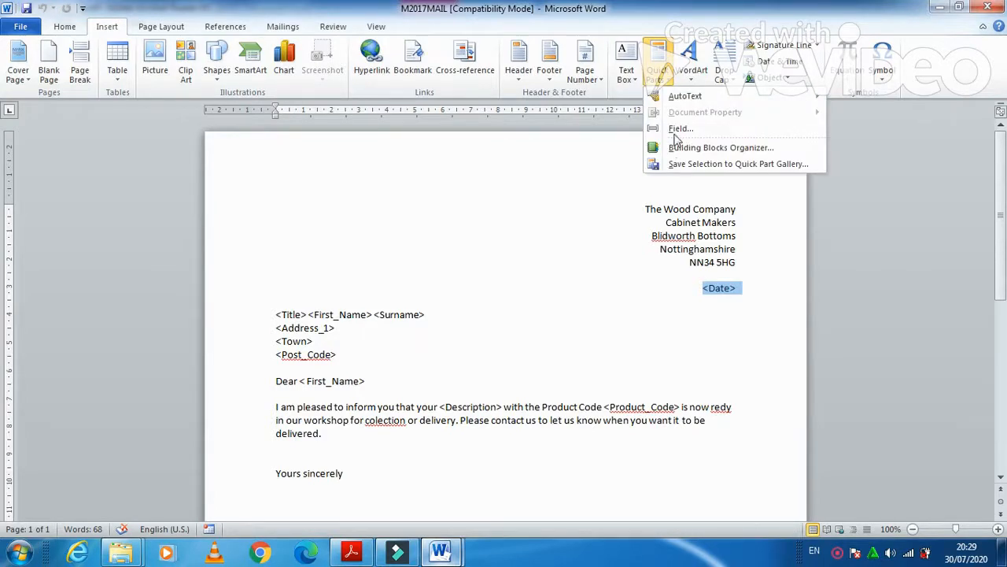
left_click(679, 130)
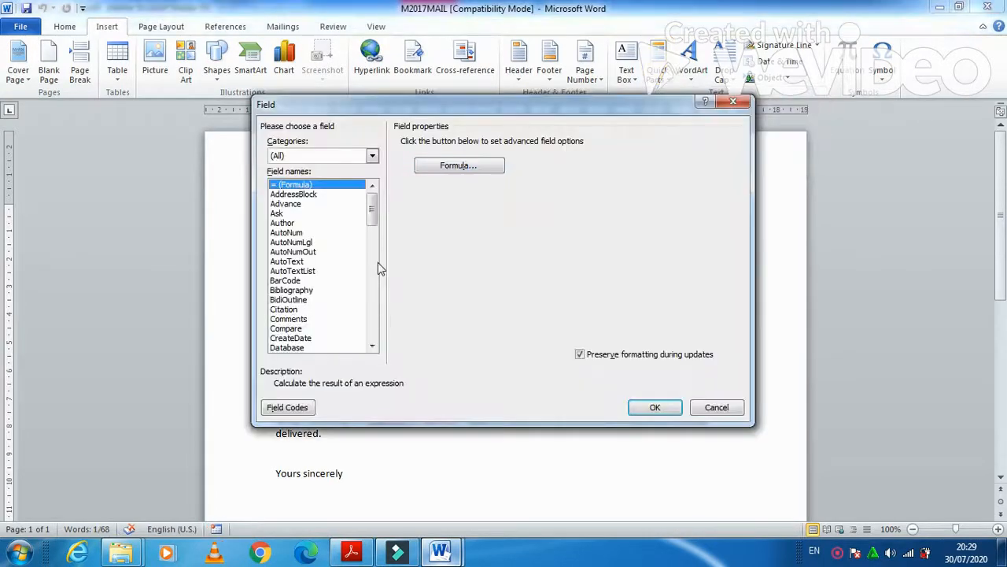
scroll(313, 347, "down", 1)
left_click(291, 347)
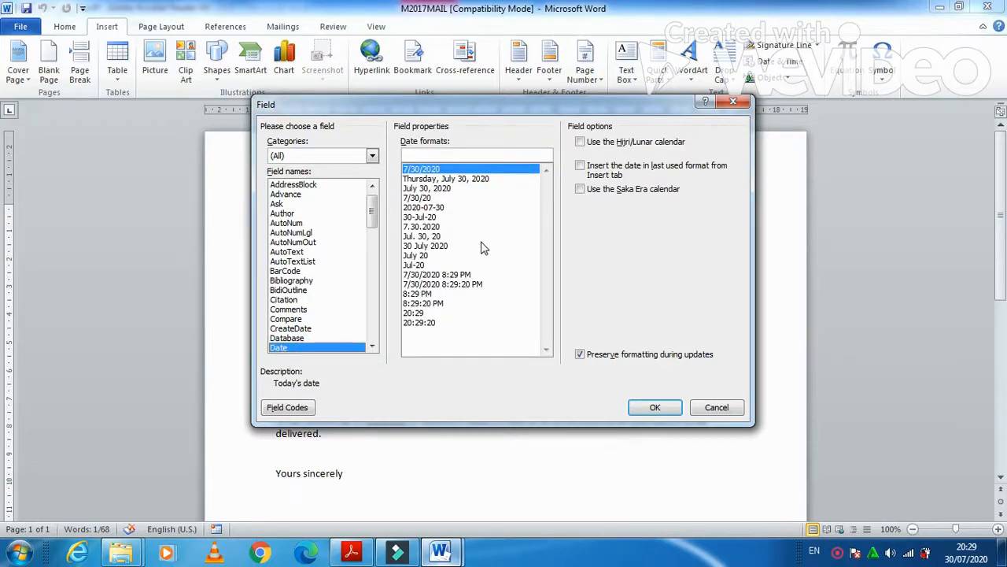
left_click(443, 245)
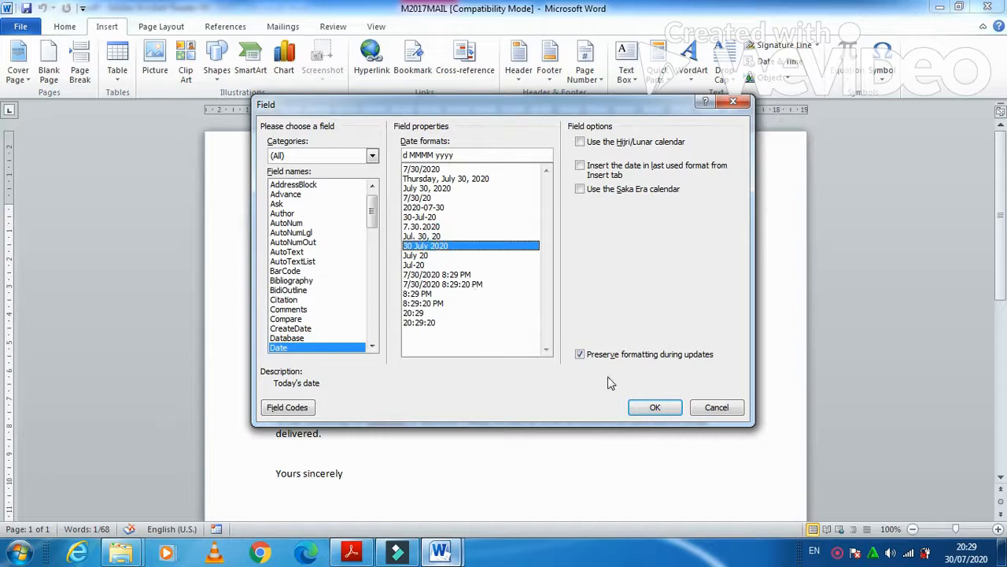
left_click(654, 408)
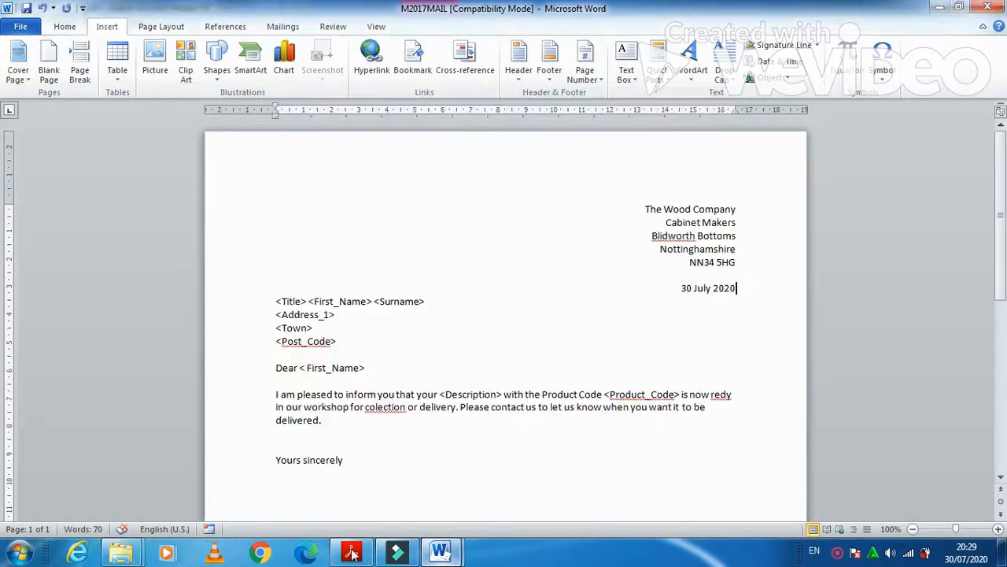
left_click(351, 553)
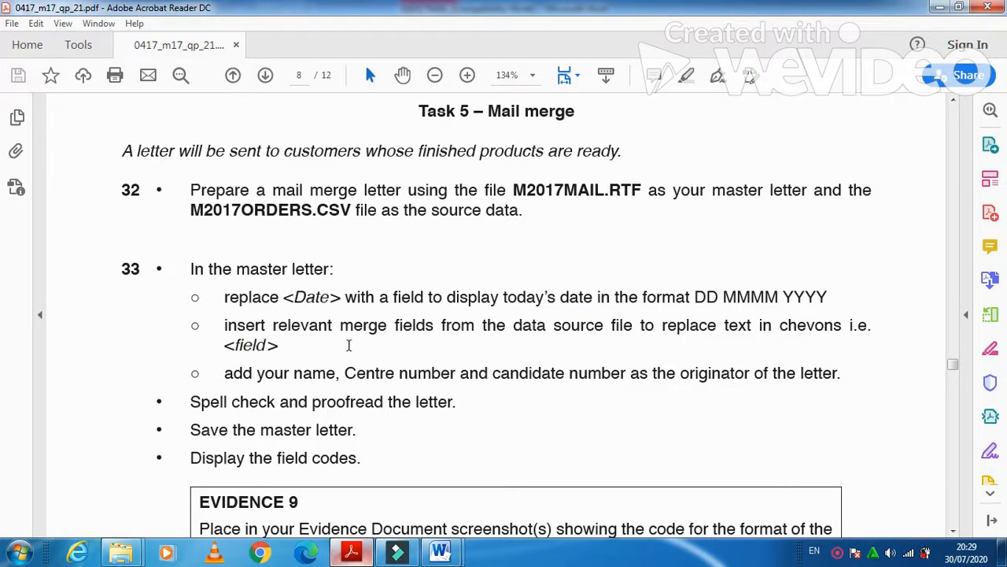
left_click(348, 551)
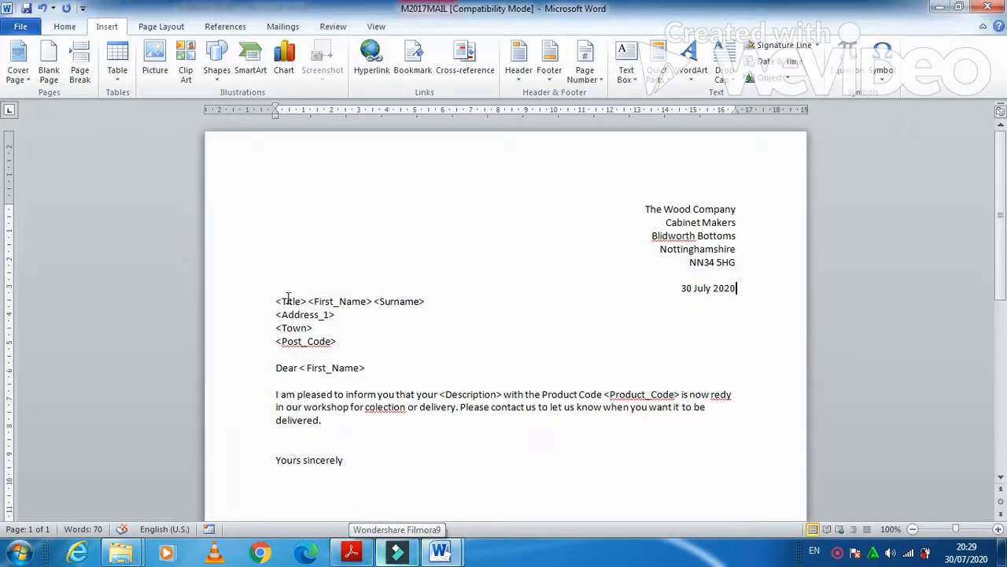
Replace the name placeholder line with «Title» «First_Name» «Surname» merge fields
left_click_drag(275, 301, 430, 304)
left_click(283, 26)
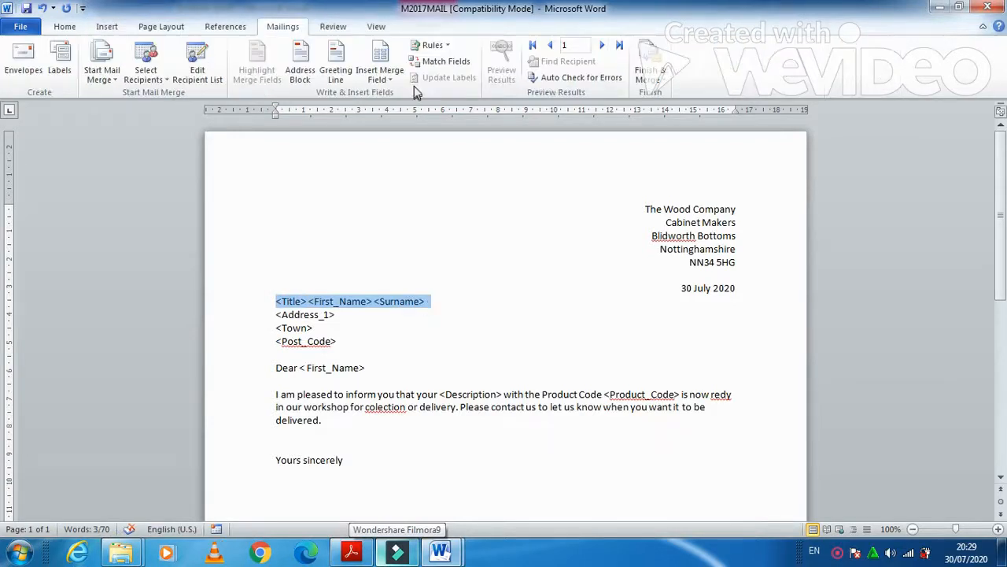
left_click(380, 75)
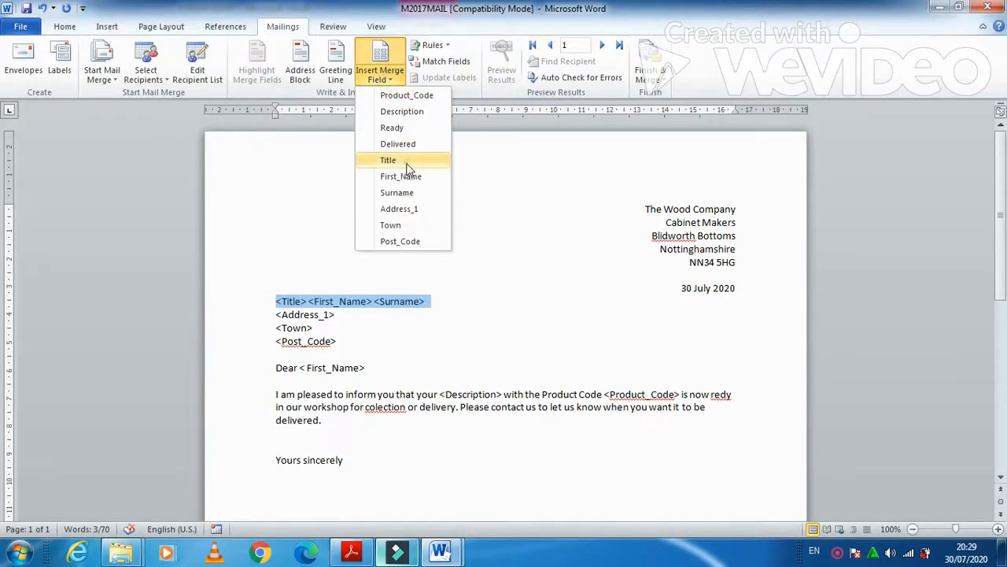
left_click(407, 161)
left_click(381, 77)
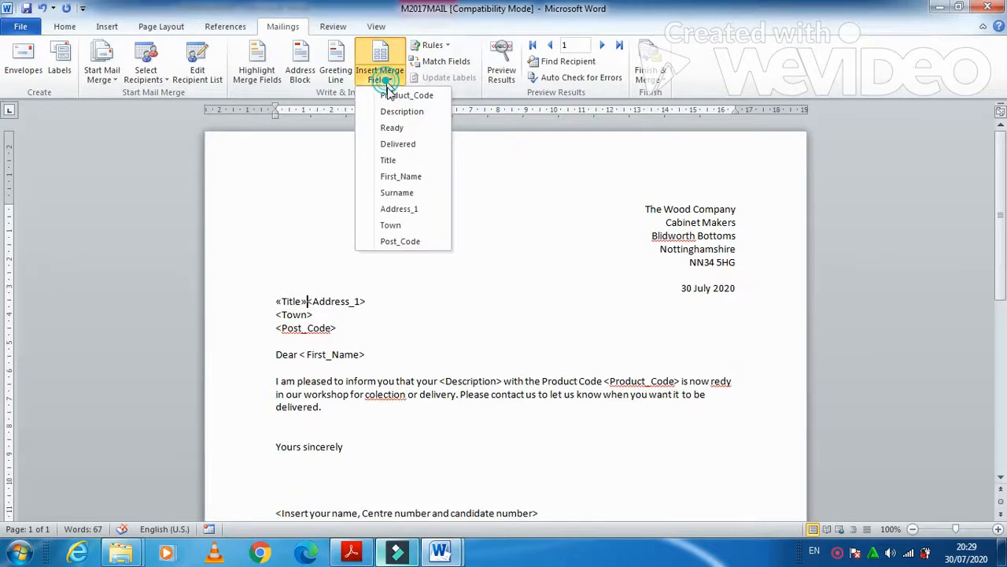
left_click(400, 175)
left_click(381, 77)
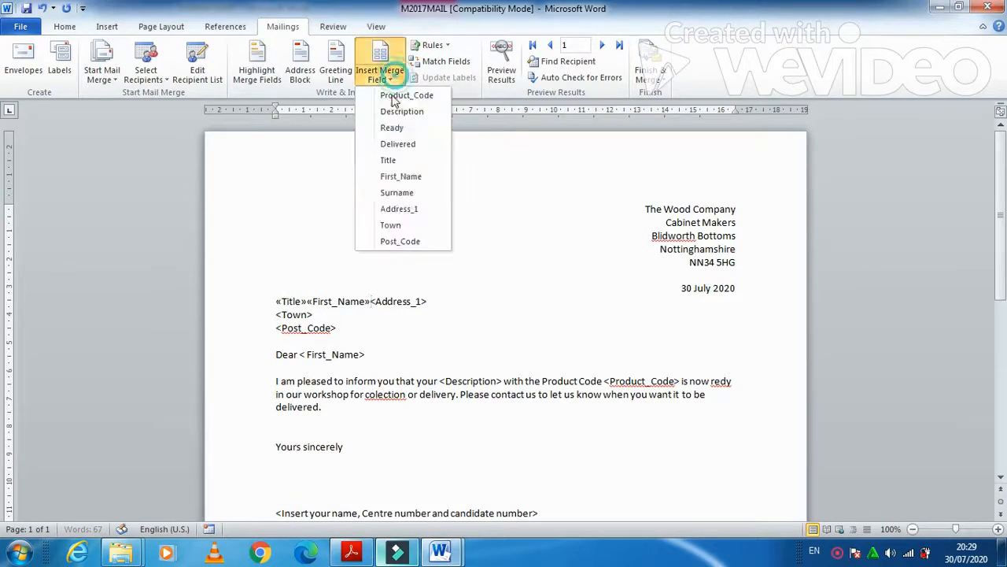
left_click(397, 193)
key("Return")
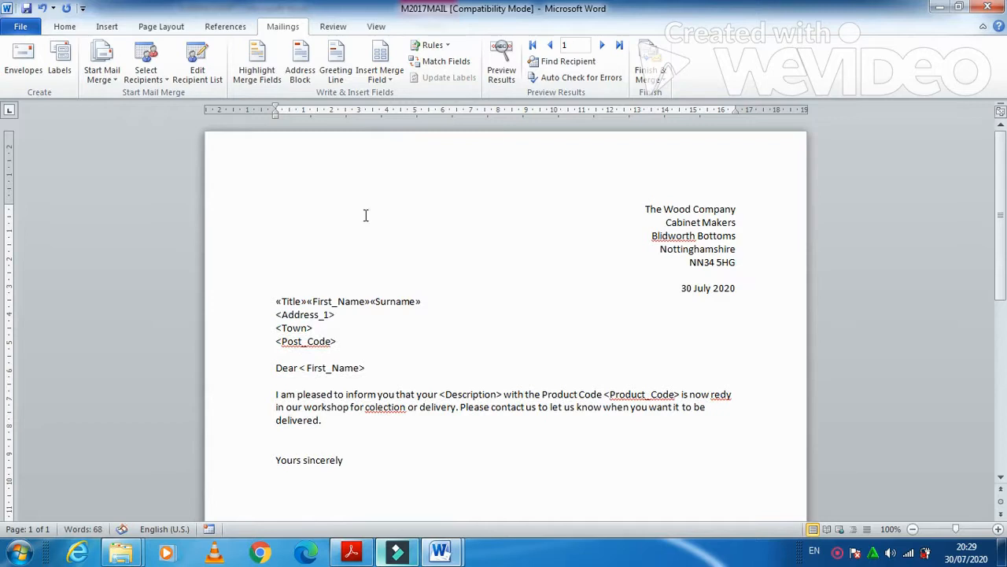
Replace <Address_1>, <Town> and <Post_Code> with their merge fields, each on its own line
left_click_drag(337, 314, 277, 311)
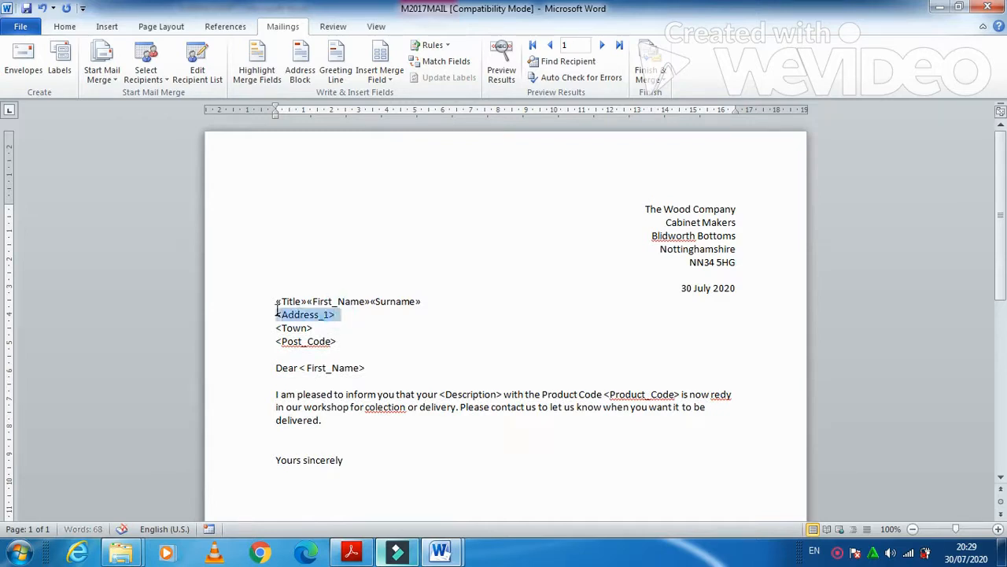
left_click(398, 79)
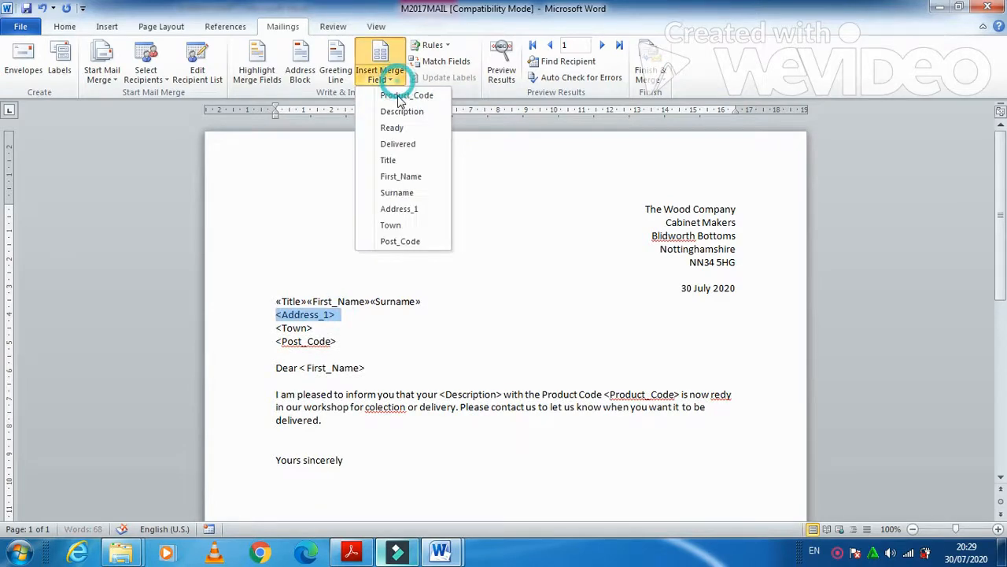
left_click(405, 209)
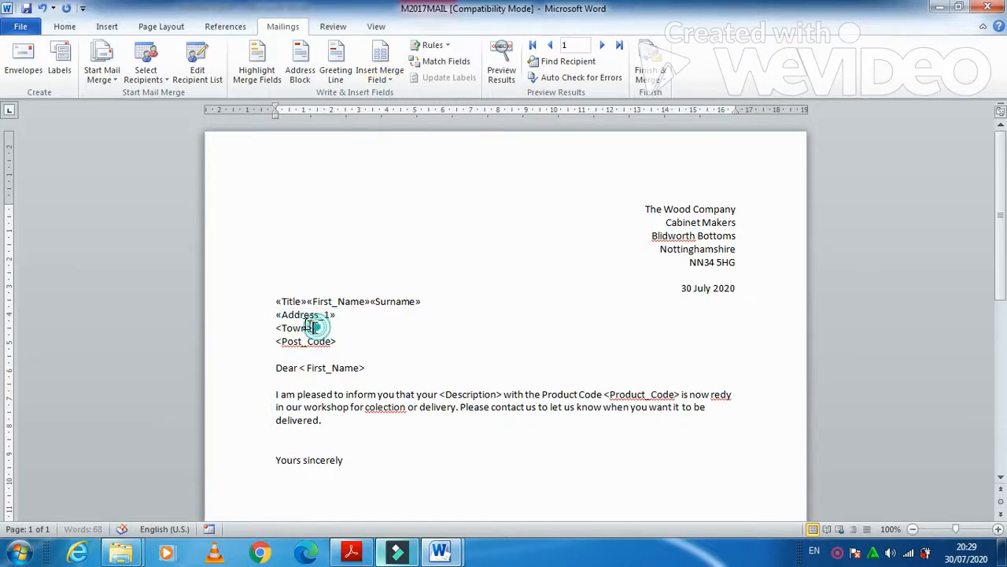
left_click_drag(313, 327, 275, 326)
left_click(380, 79)
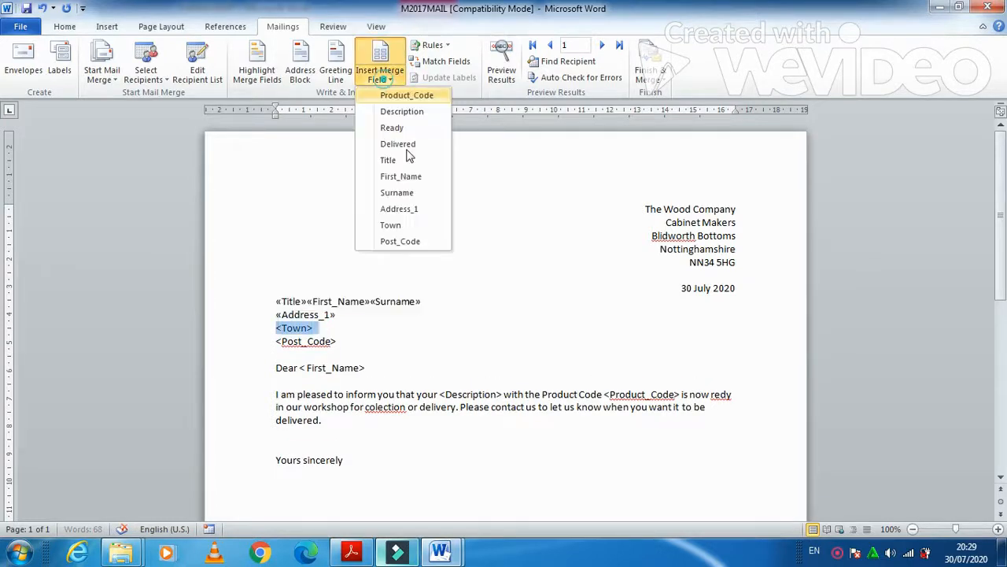
left_click(392, 225)
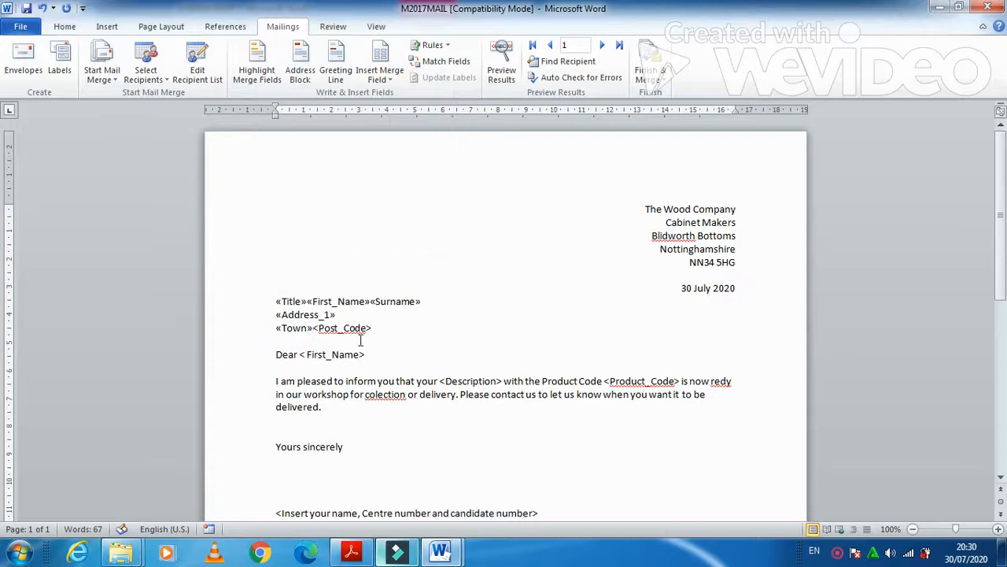
key("Return")
left_click_drag(361, 341, 275, 341)
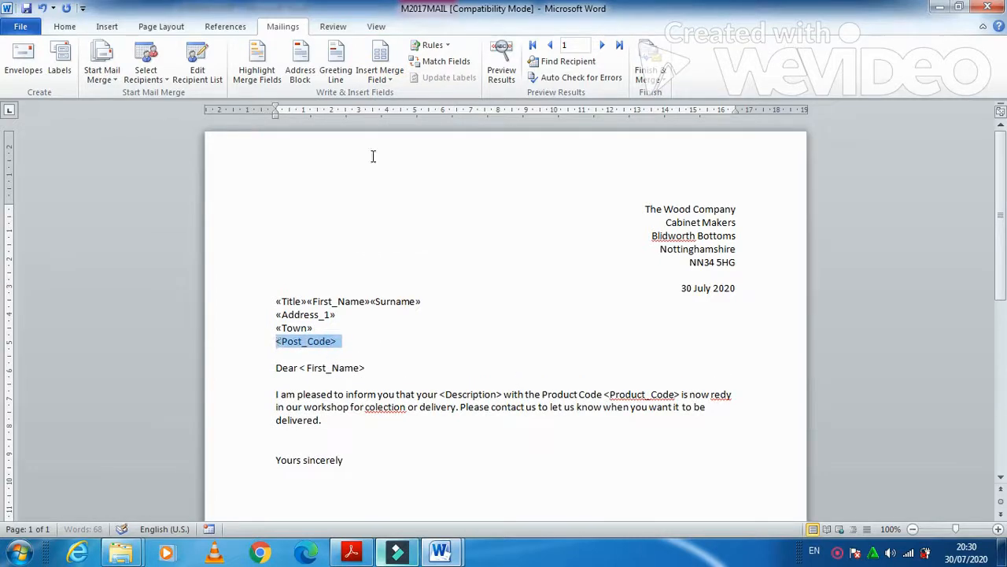
left_click(393, 85)
left_click(395, 241)
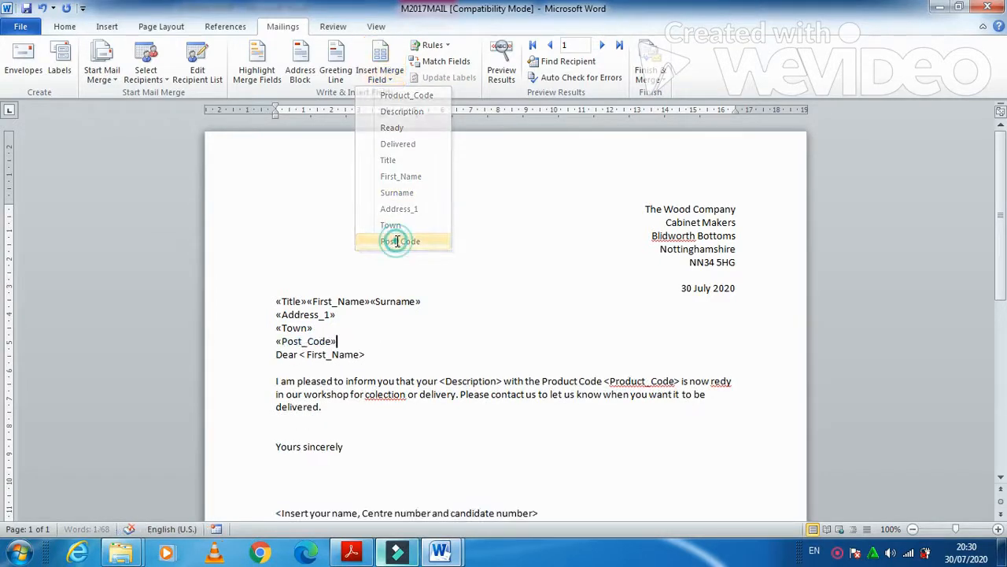
key("Return")
Replace the greeting's <First_Name> and the body's <Description> and <Product_Code> with merge fields
left_click_drag(365, 367, 300, 370)
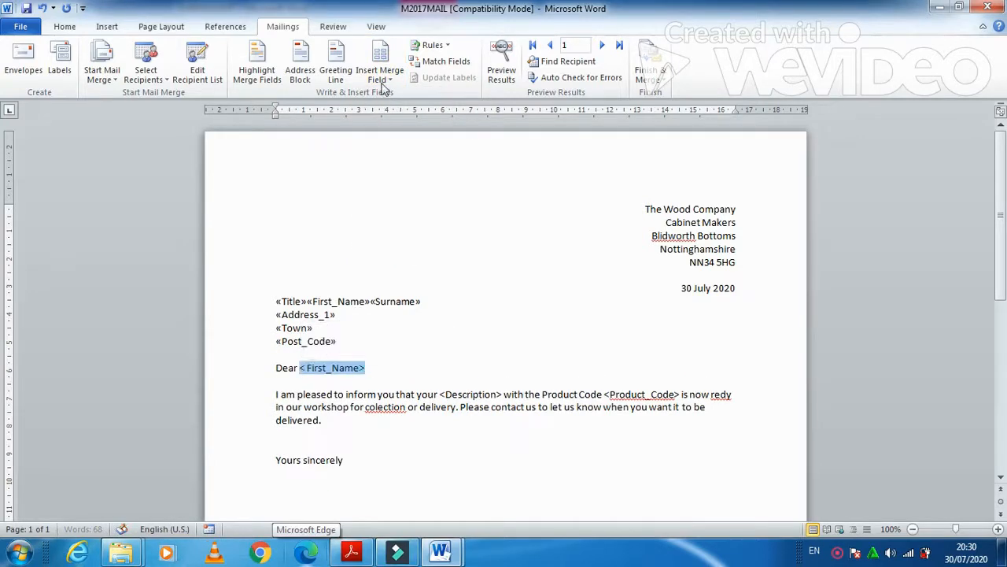
left_click(386, 82)
left_click(397, 173)
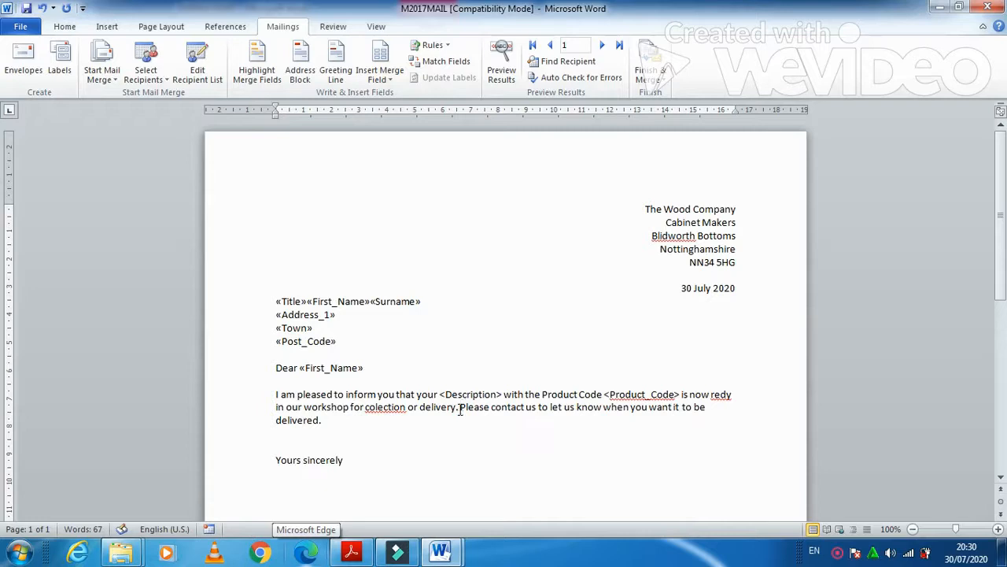
left_click_drag(503, 396, 441, 388)
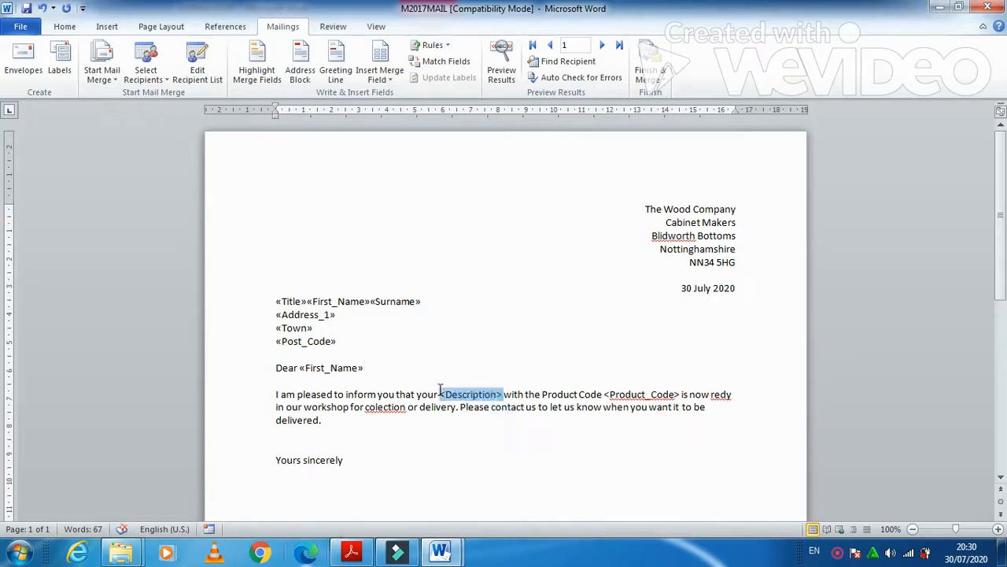
left_click(383, 79)
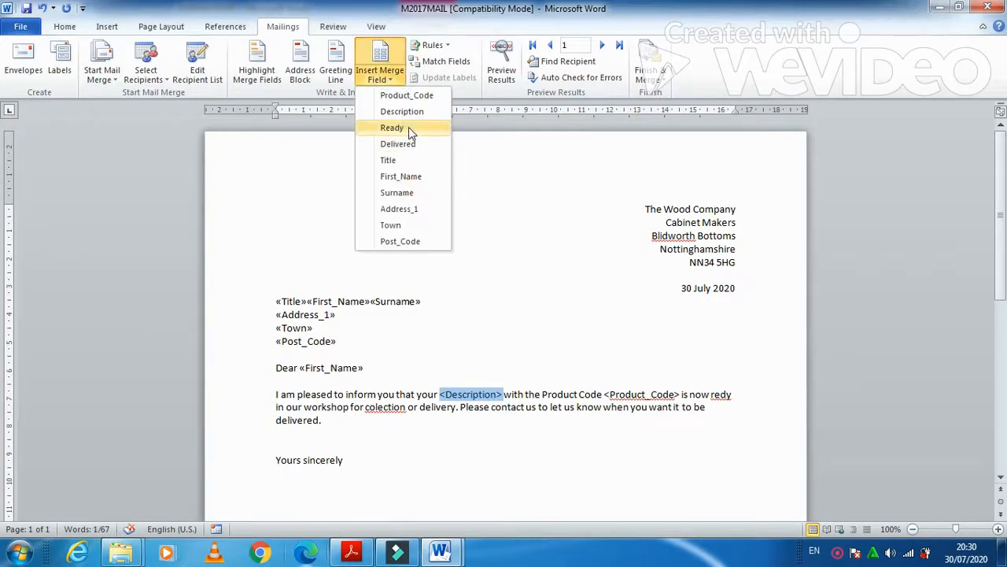
left_click(401, 112)
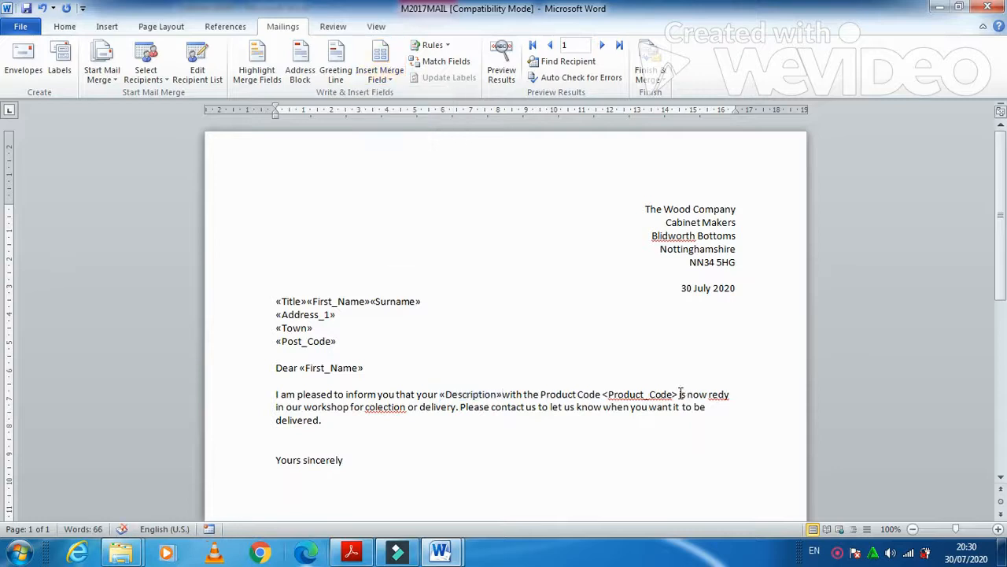
left_click_drag(679, 394, 604, 396)
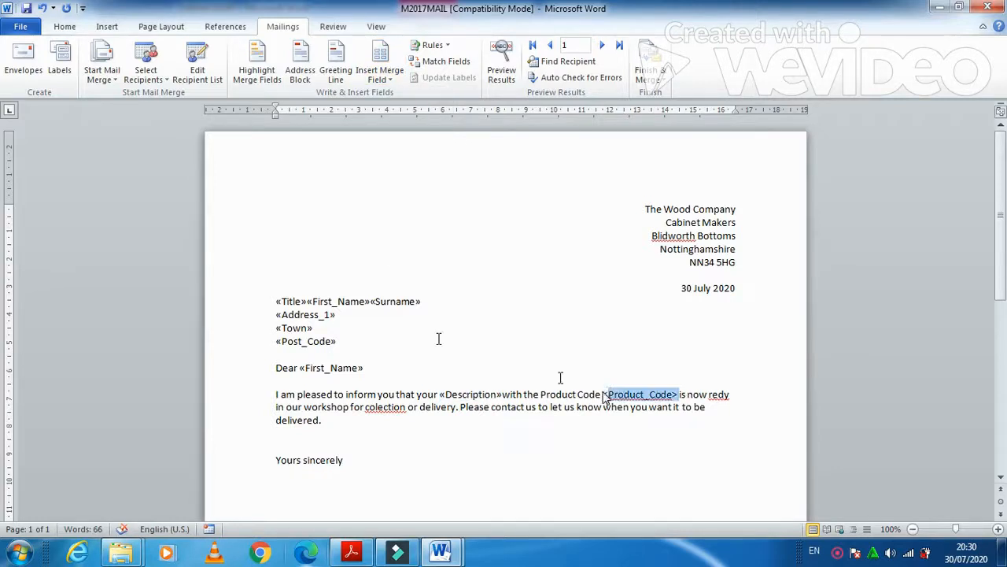
left_click(386, 79)
left_click(414, 96)
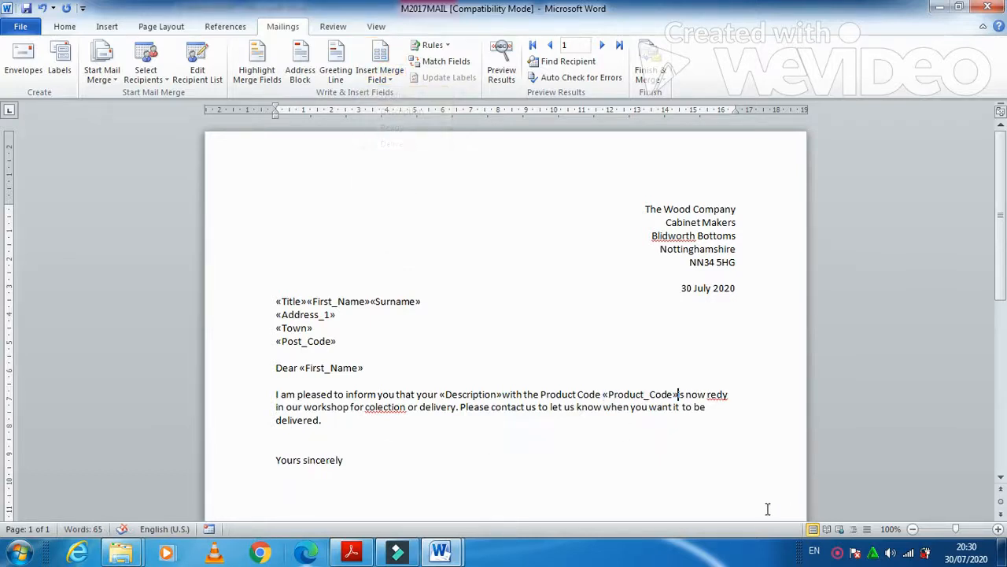
scroll(475, 228, "down", 3)
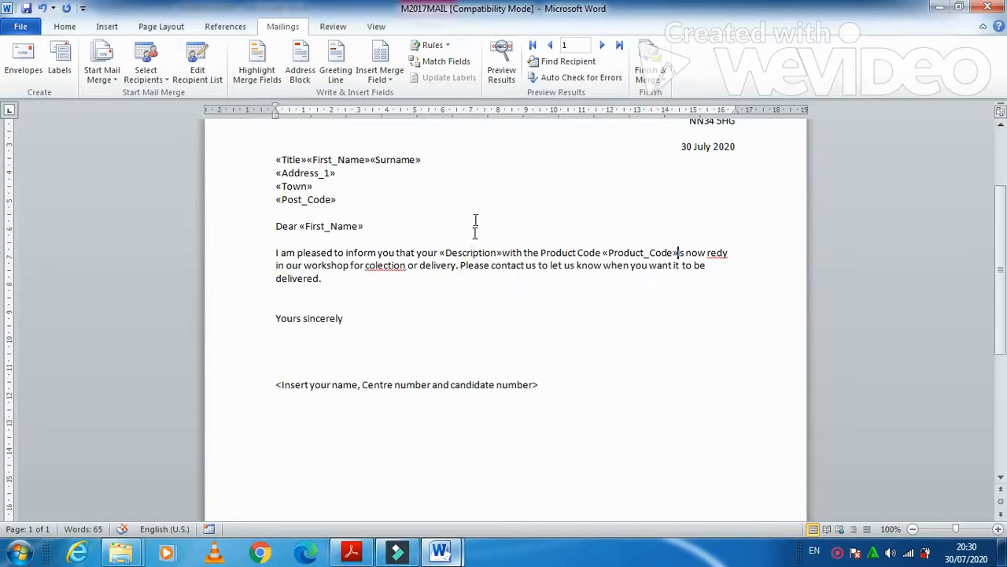
Replace the signature placeholder line with the candidate's name, centre number and candidate number
left_click(277, 384)
left_click_drag(277, 384, 551, 385)
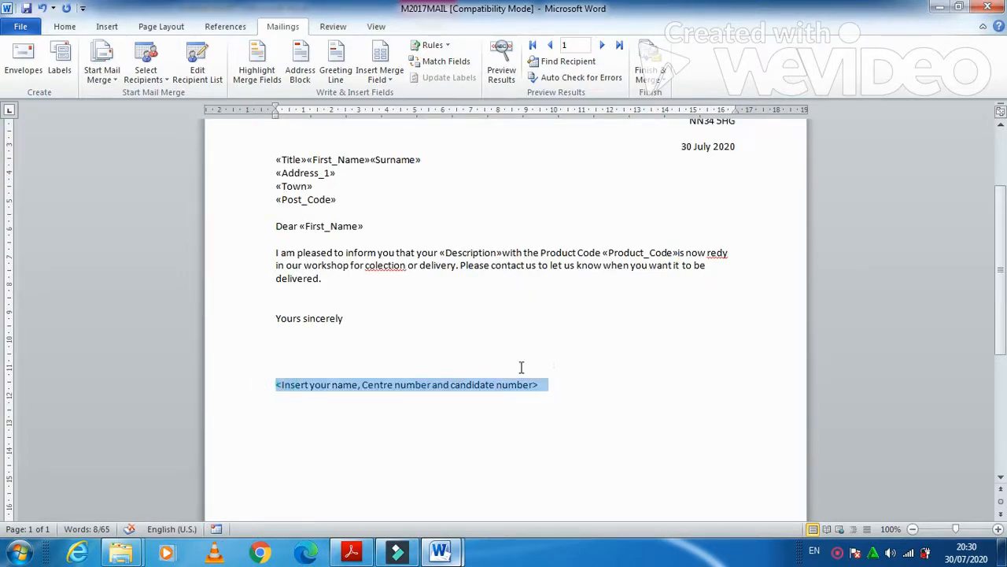
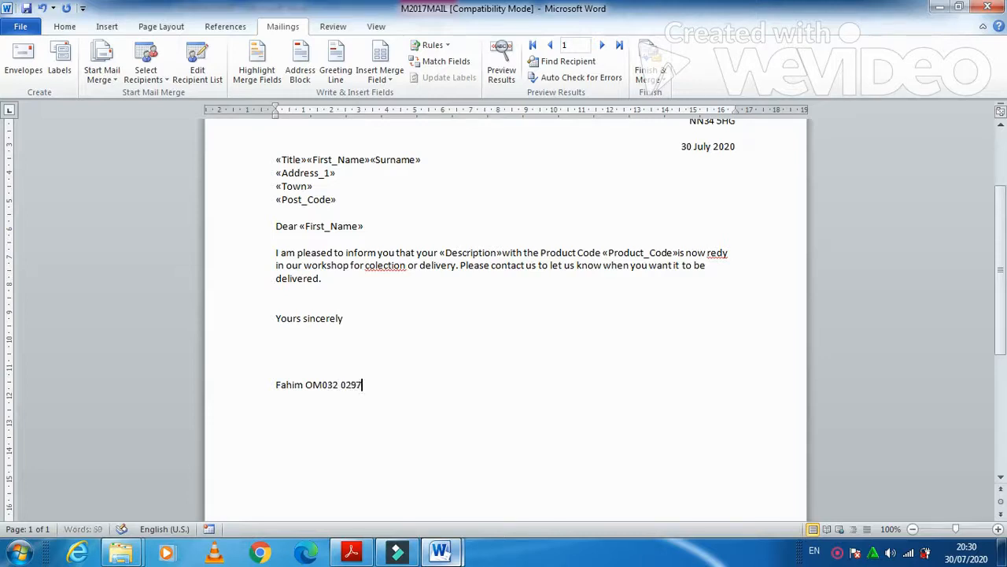
key("alt+Tab")
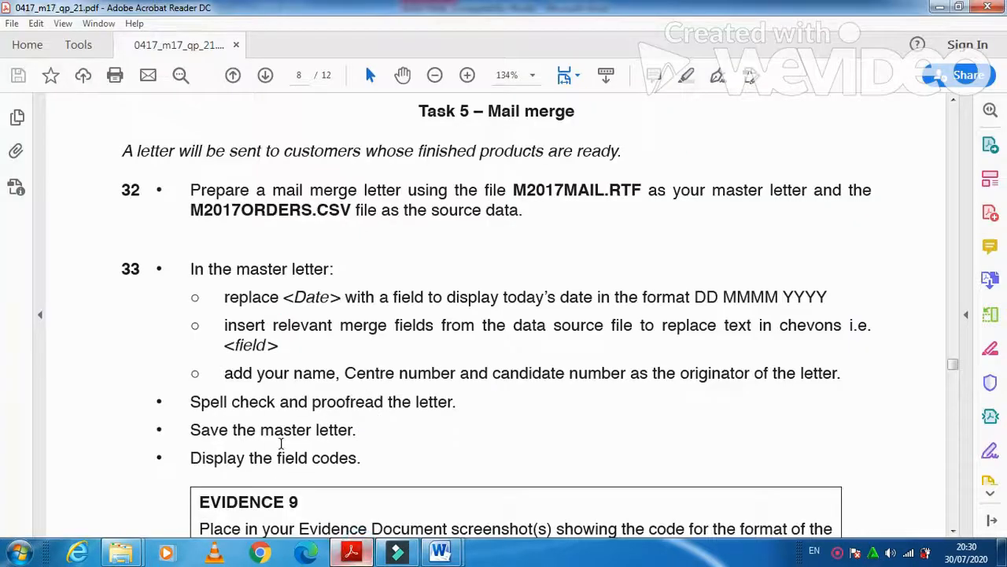
left_click(351, 552)
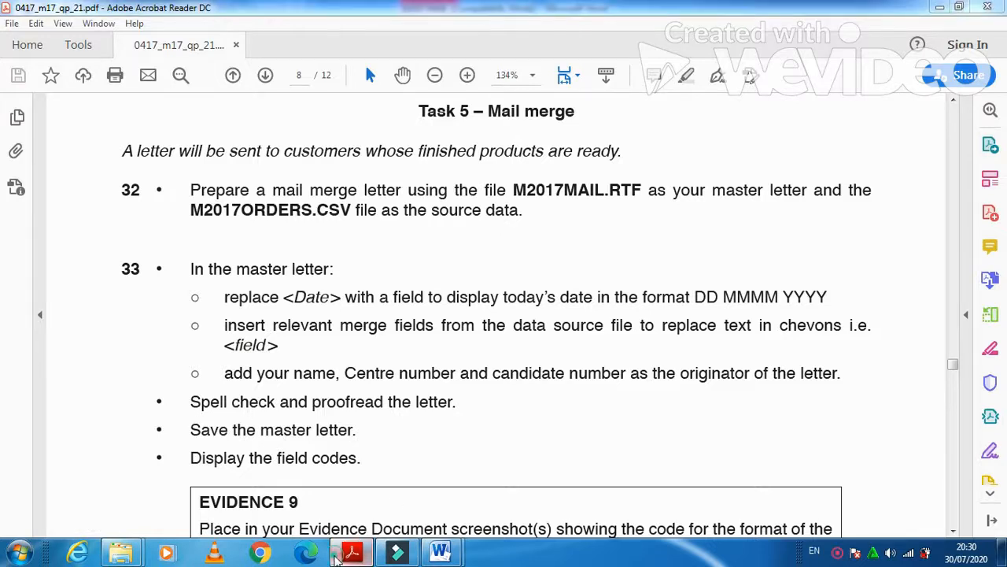
Spell-check the letter, ignoring Blidworth and correcting redy to ready and colection to collection
key("F7")
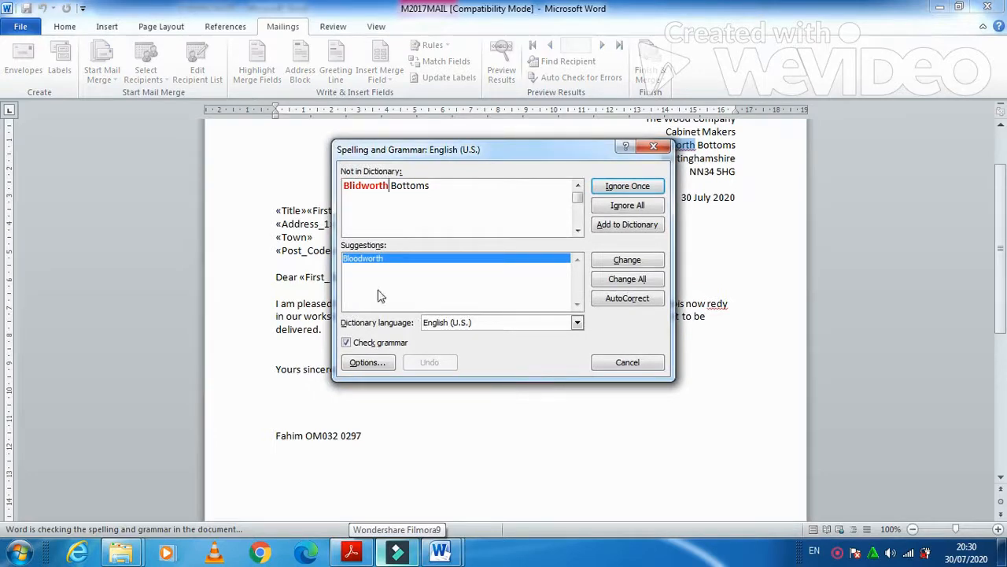
left_click_drag(503, 151, 642, 388)
left_click_drag(615, 157, 612, 148)
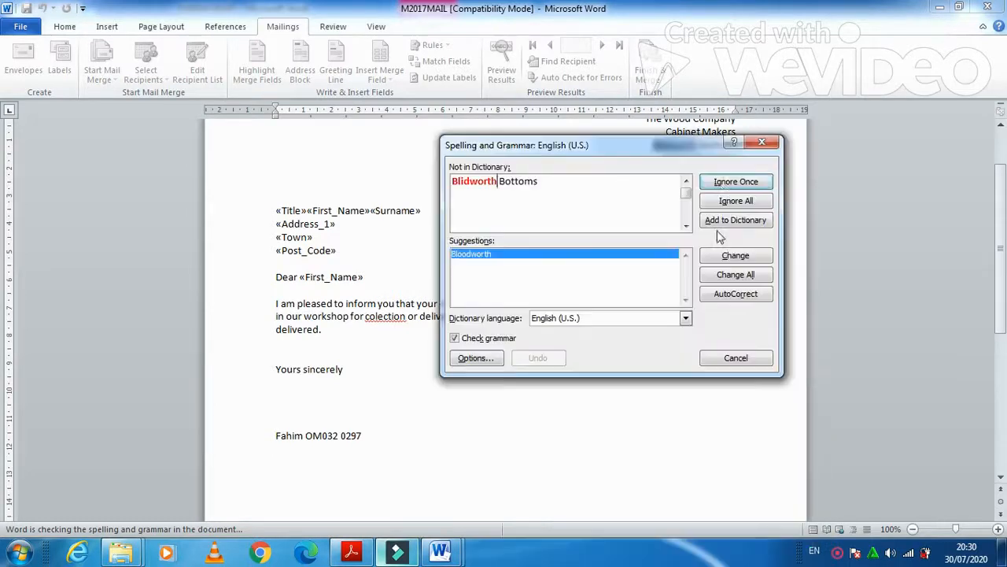
left_click(722, 186)
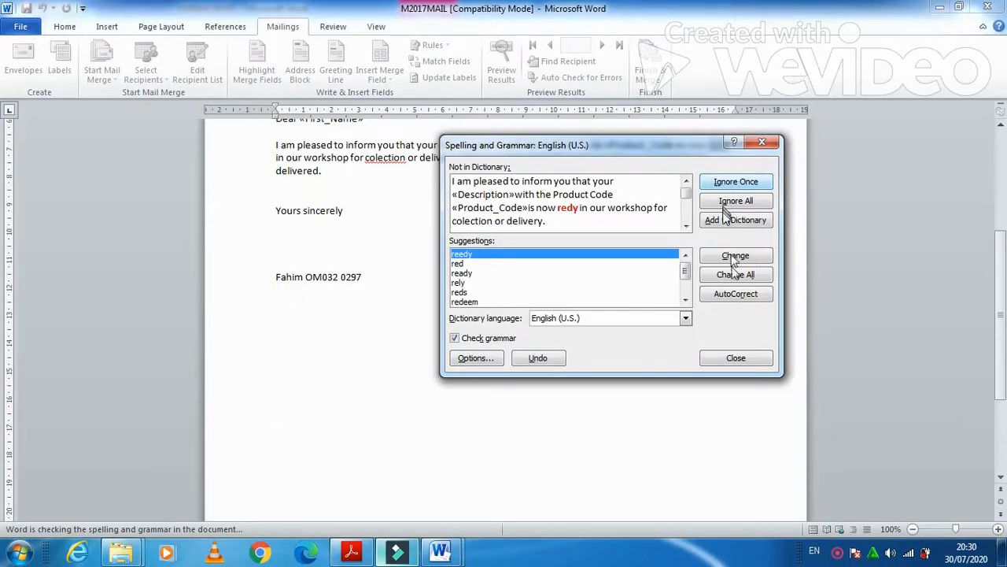
left_click(463, 273)
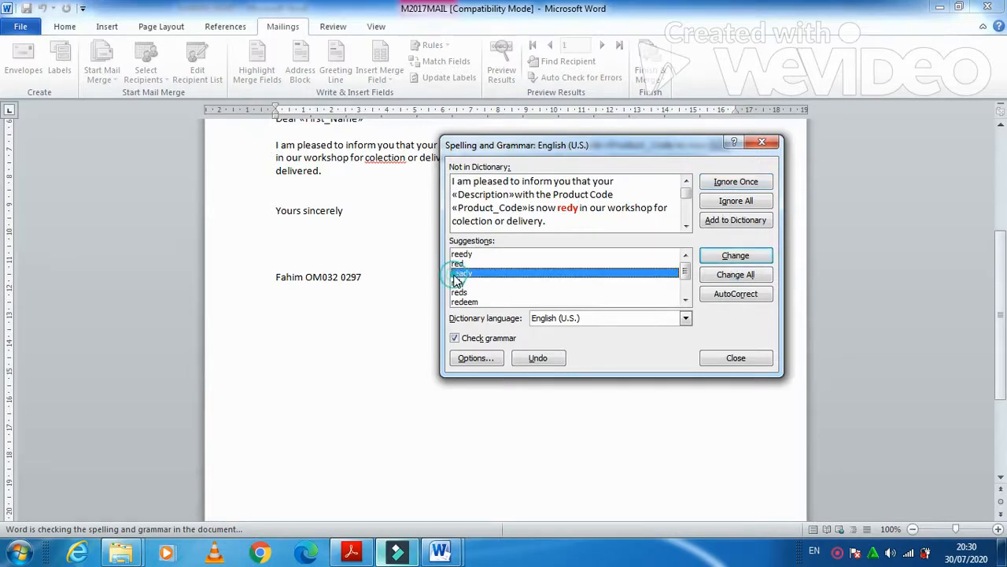
left_click(741, 258)
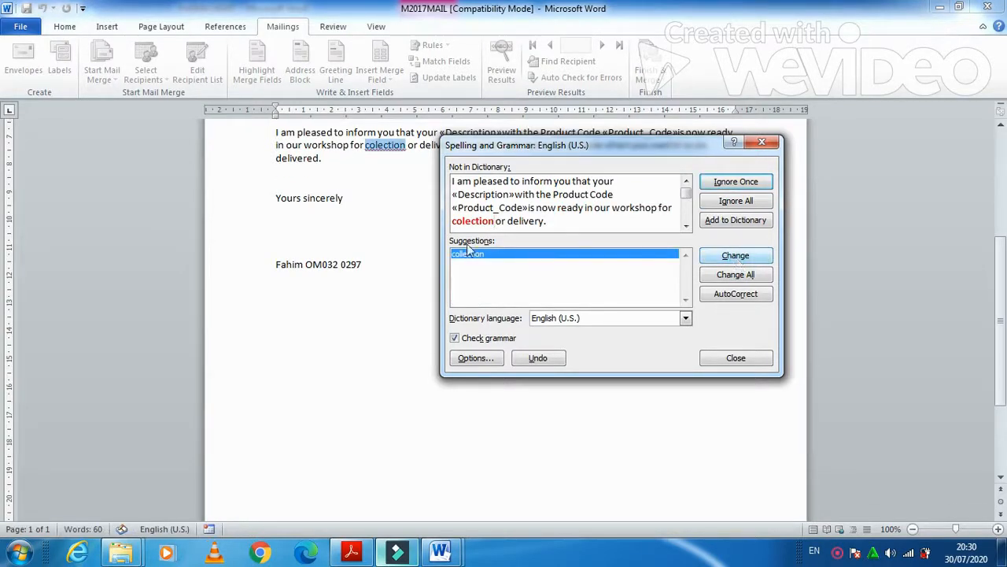
left_click(725, 259)
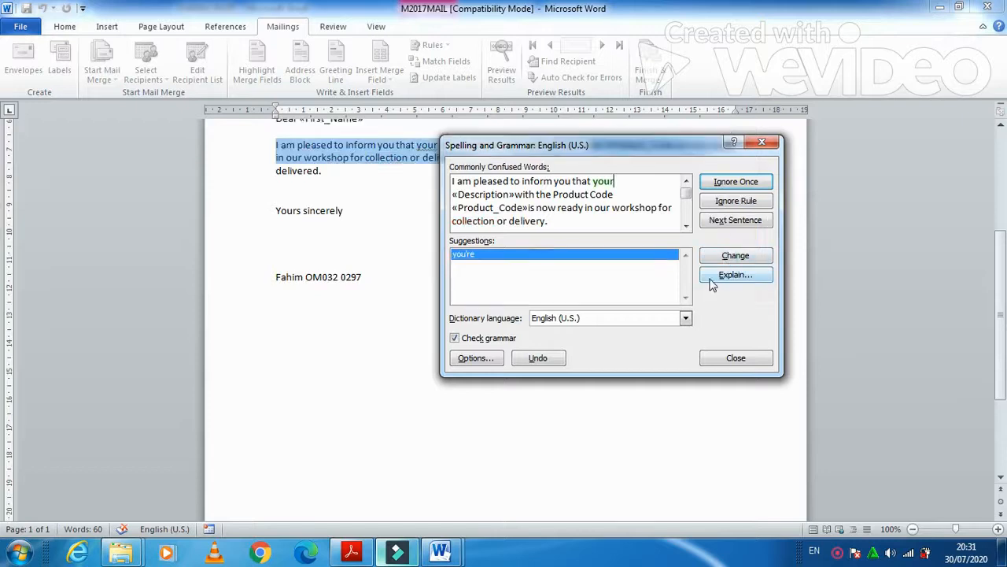
left_click(723, 223)
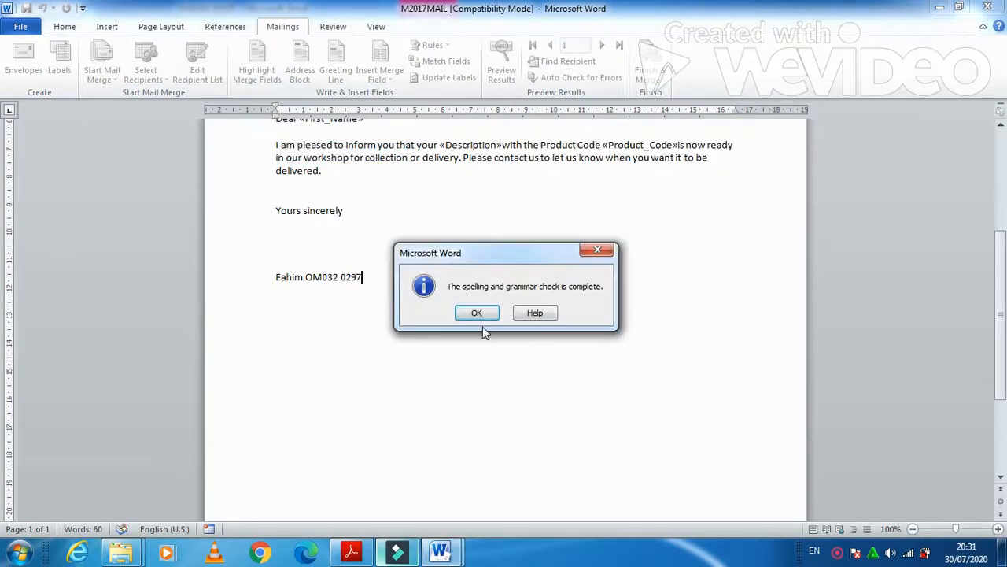
Reread question 33 and the Evidence 9 requirement in the exam paper, then return to the letter
left_click(352, 553)
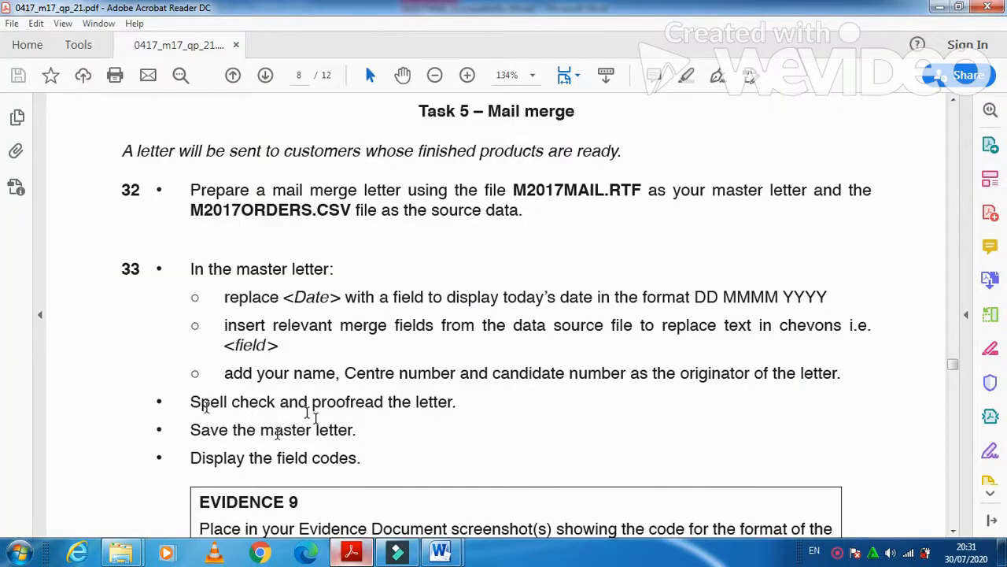
scroll(314, 416, "down", 1)
scroll(236, 421, "down", 1)
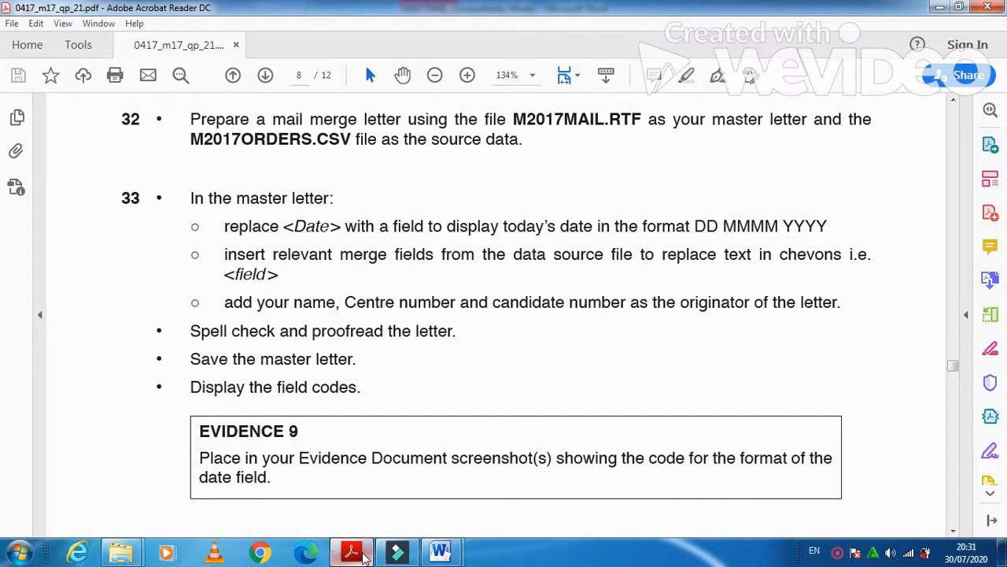
left_click(363, 554)
scroll(427, 374, "up", 5)
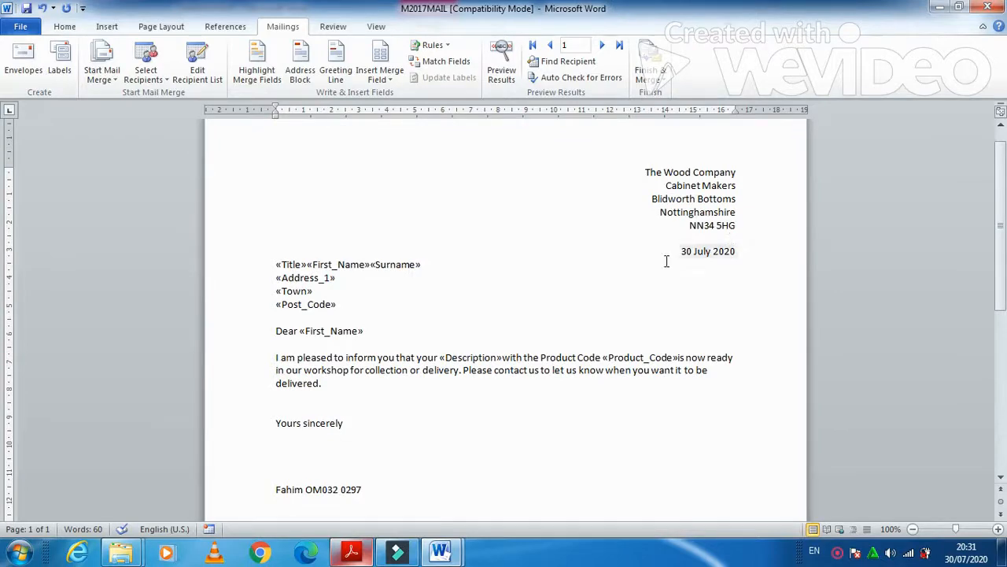
Toggle field codes for the Title, First_Name, Surname and date fields
right_click(288, 265)
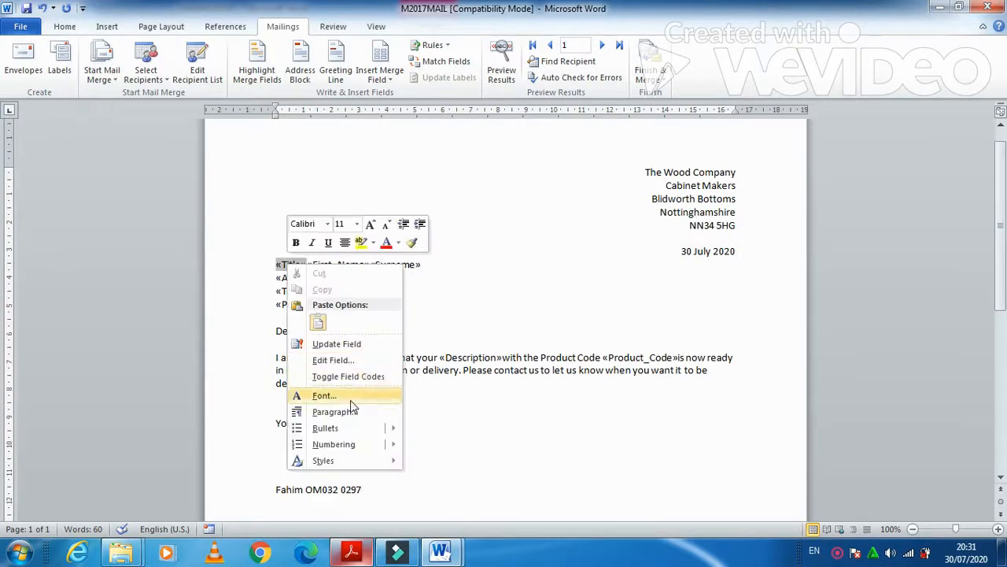
left_click(348, 377)
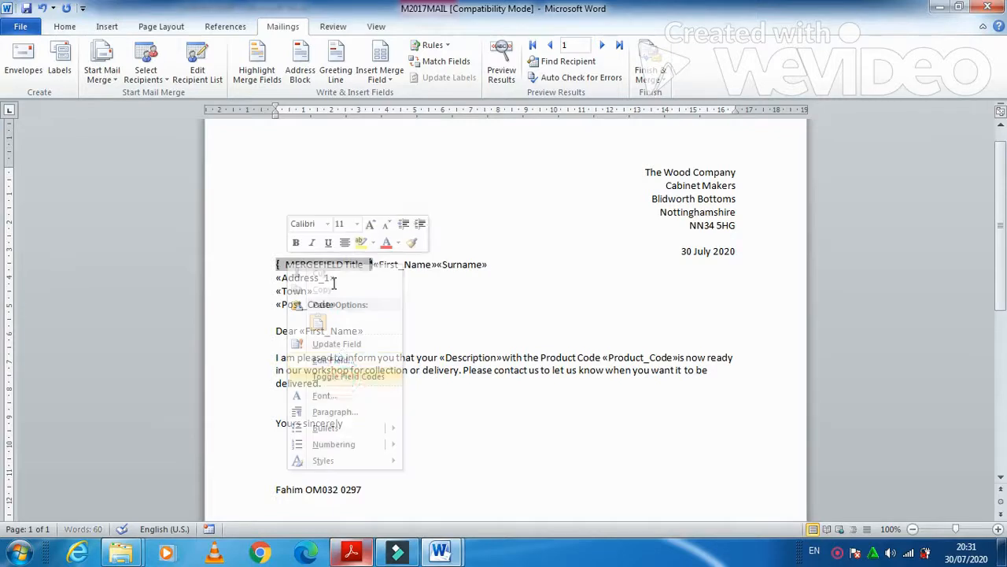
right_click(393, 266)
left_click(441, 376)
right_click(510, 266)
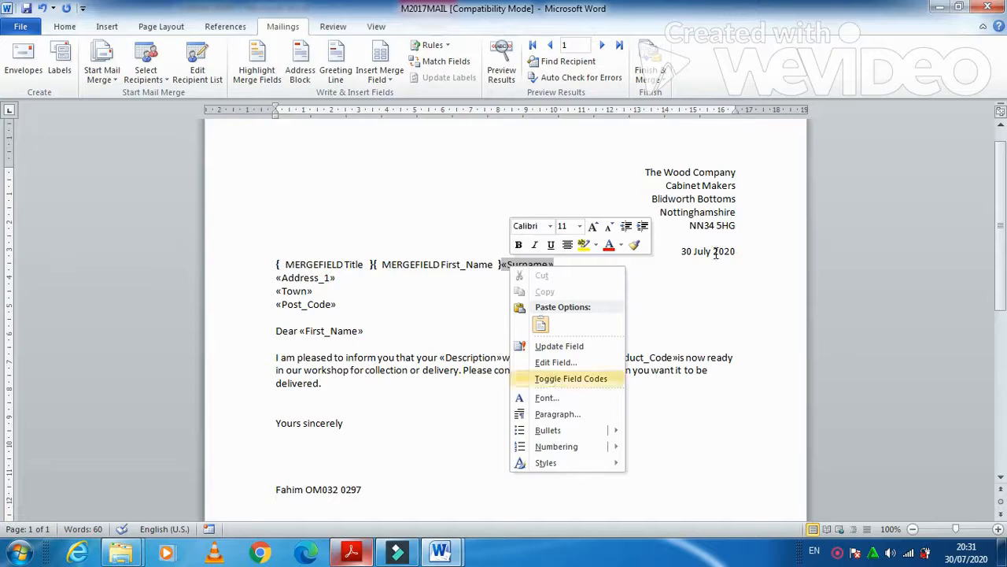
left_click(555, 378)
right_click(702, 251)
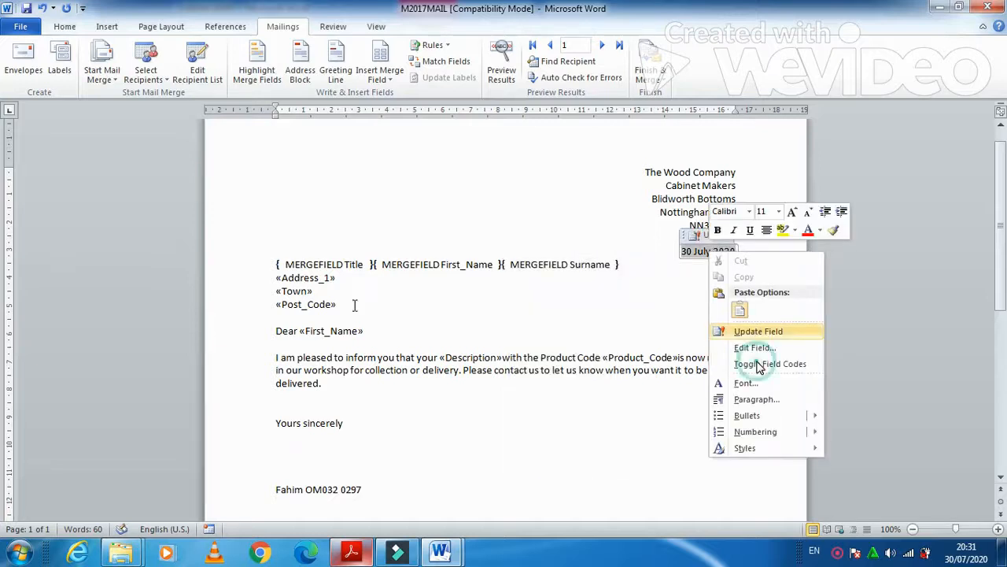
left_click(746, 362)
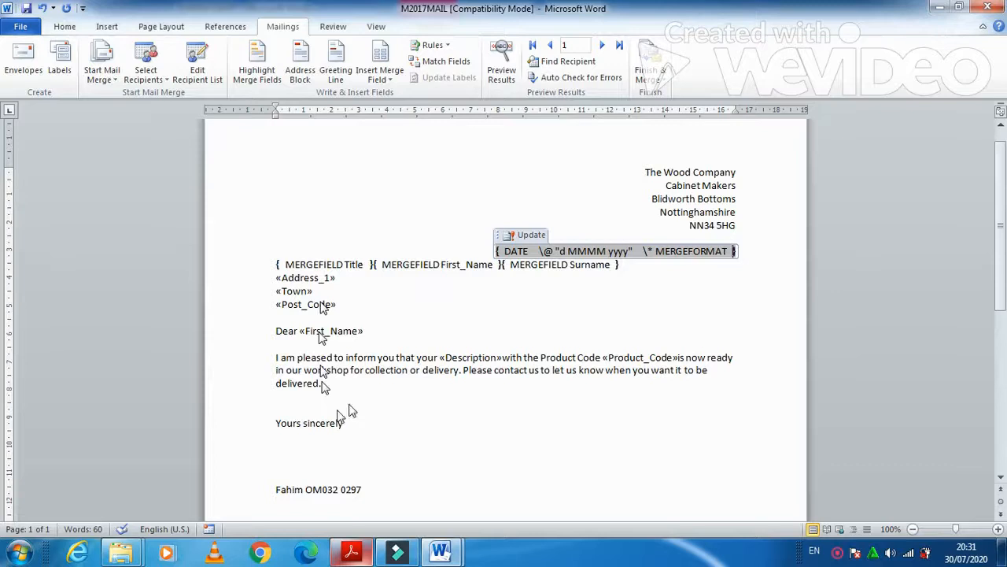
Toggle field codes for Address_1, Town, Post_Code, greeting First_Name, Description and Product_Code
right_click(316, 278)
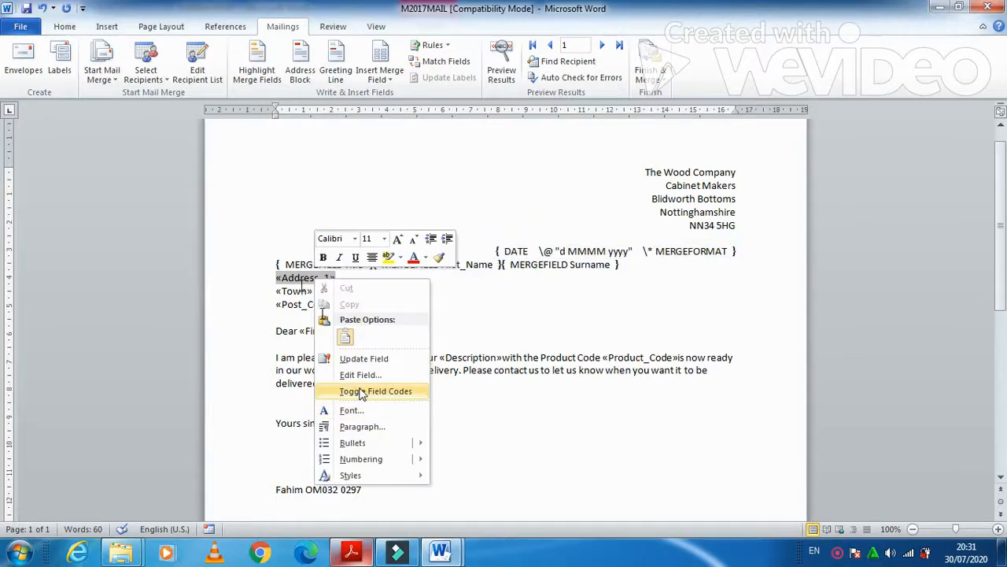
left_click(361, 391)
right_click(300, 291)
left_click(360, 399)
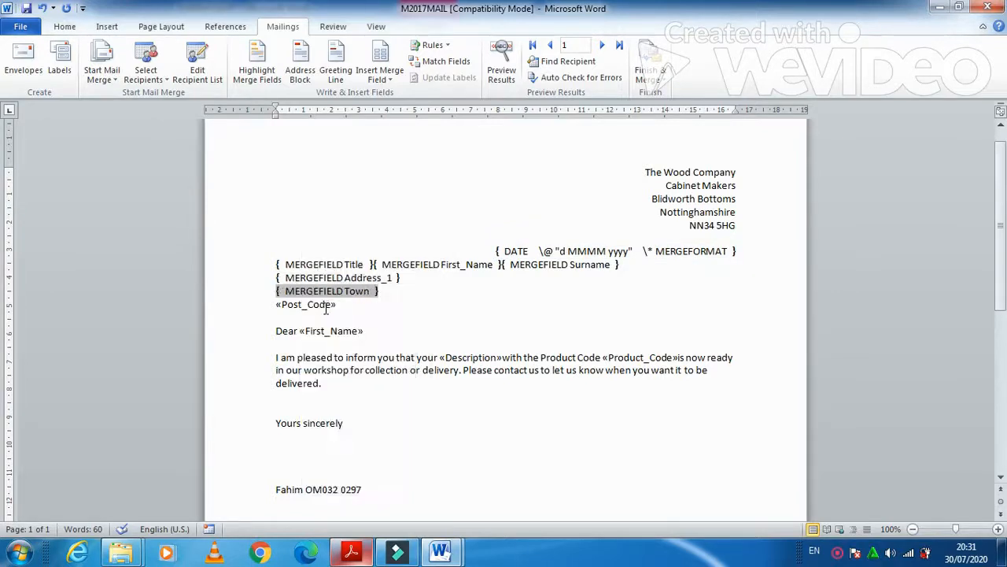
right_click(327, 305)
left_click(383, 415)
right_click(343, 334)
left_click(370, 439)
right_click(471, 359)
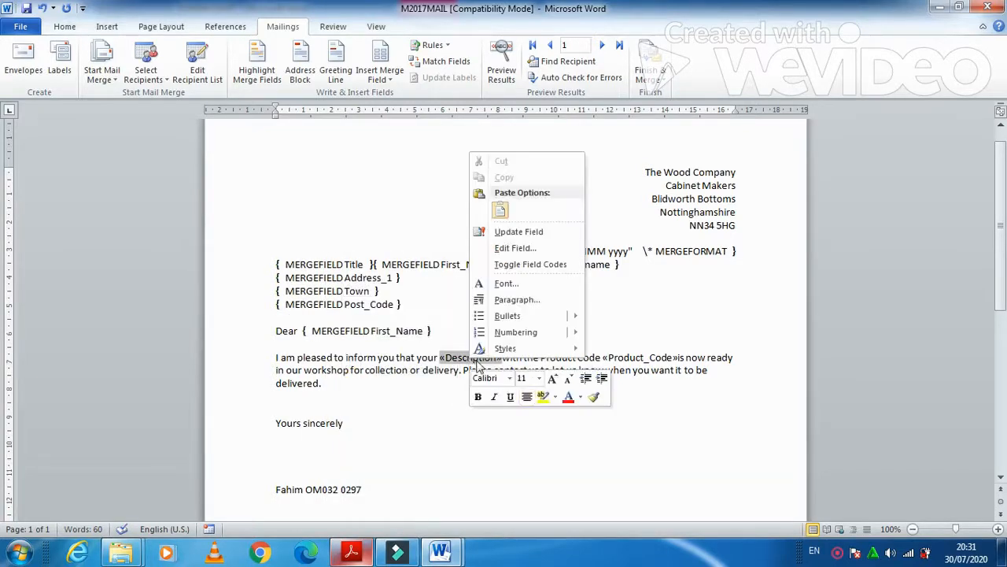
left_click(519, 264)
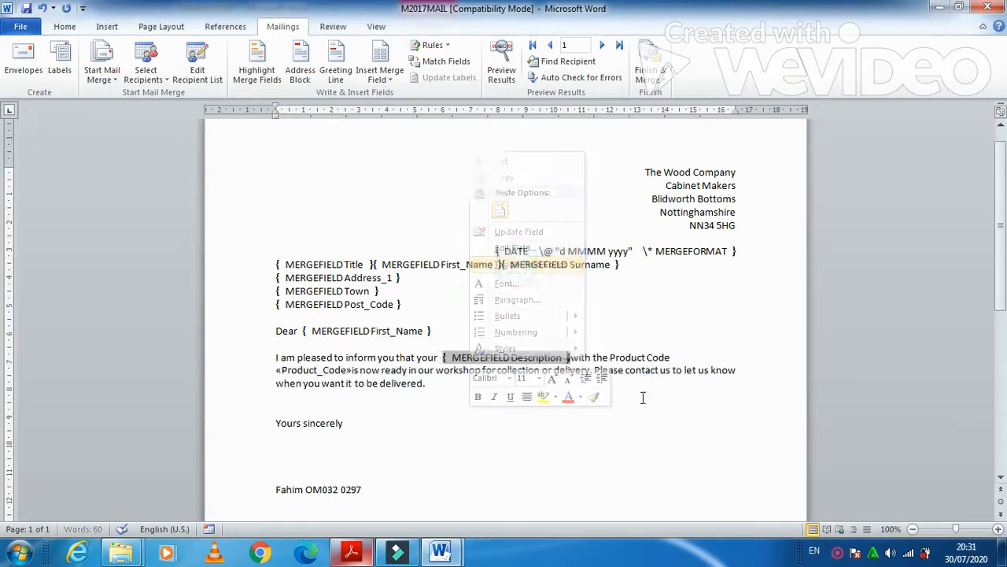
right_click(331, 371)
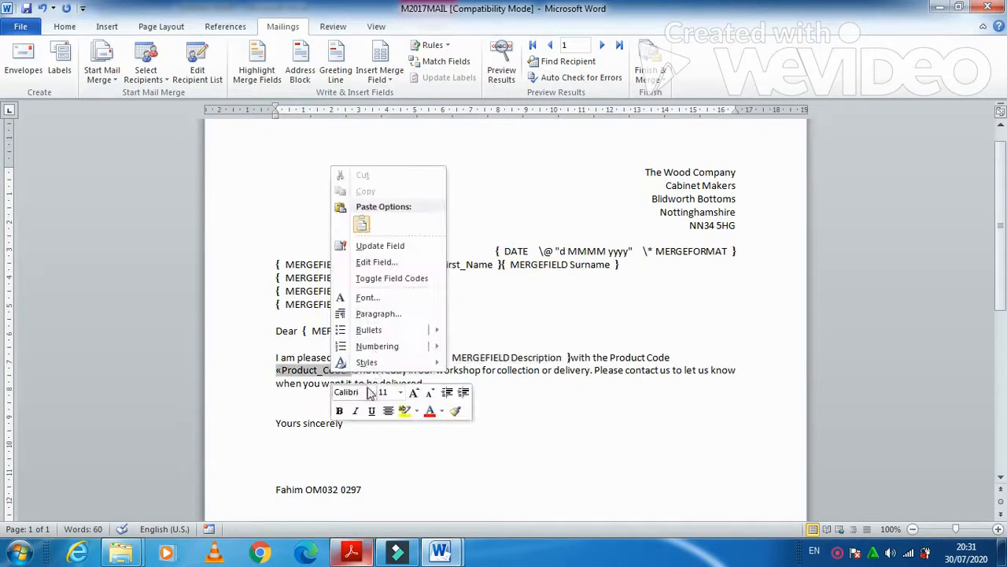
left_click(393, 278)
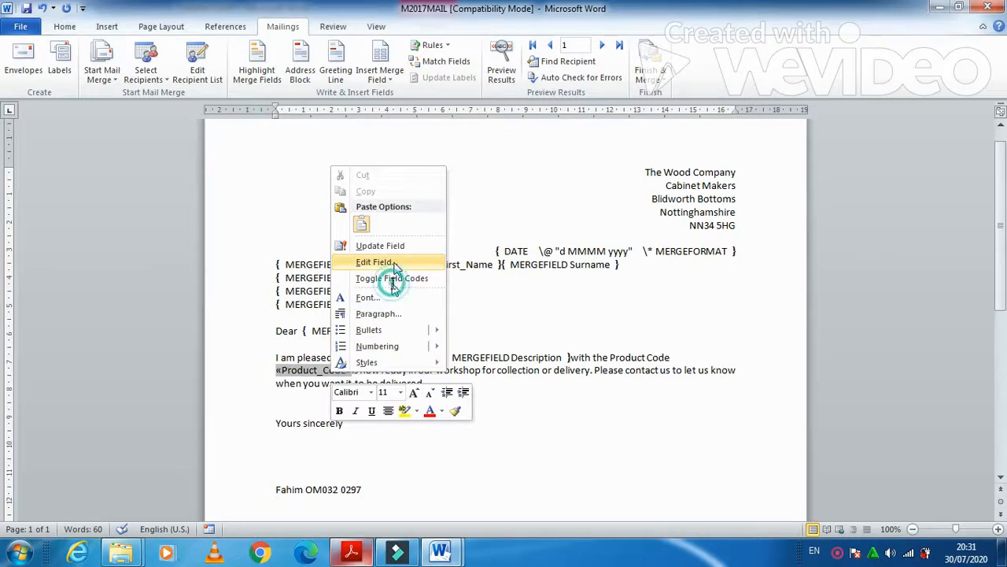
Recheck the exam paper, then switch to the EVIDENCE0297 evidence document
left_click(352, 552)
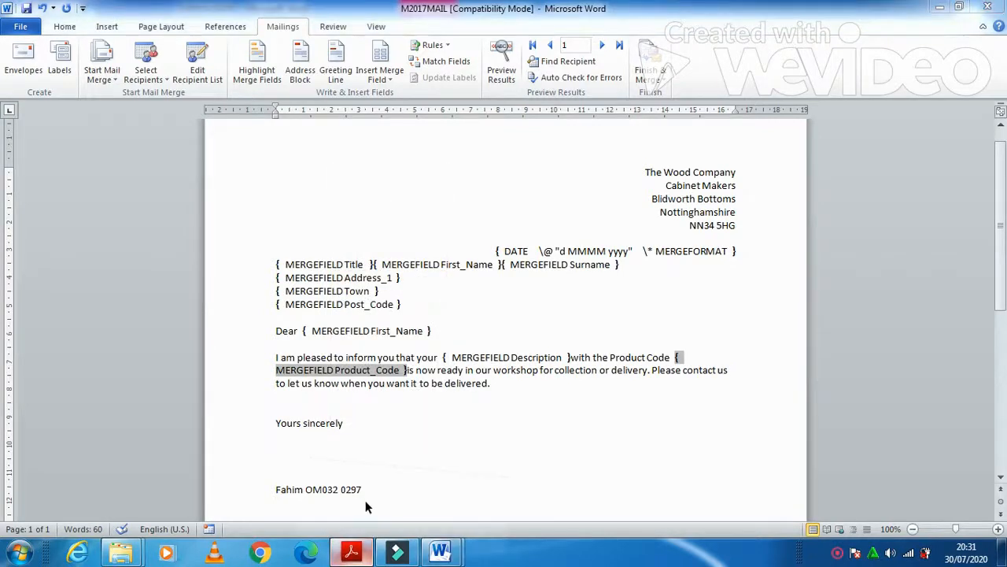
scroll(351, 472, "down", 2)
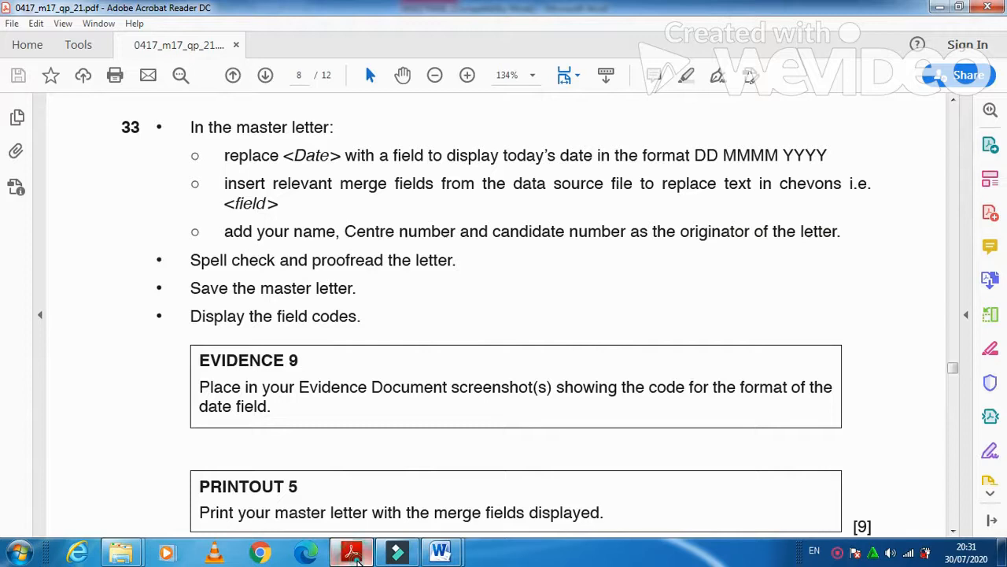
left_click(355, 556)
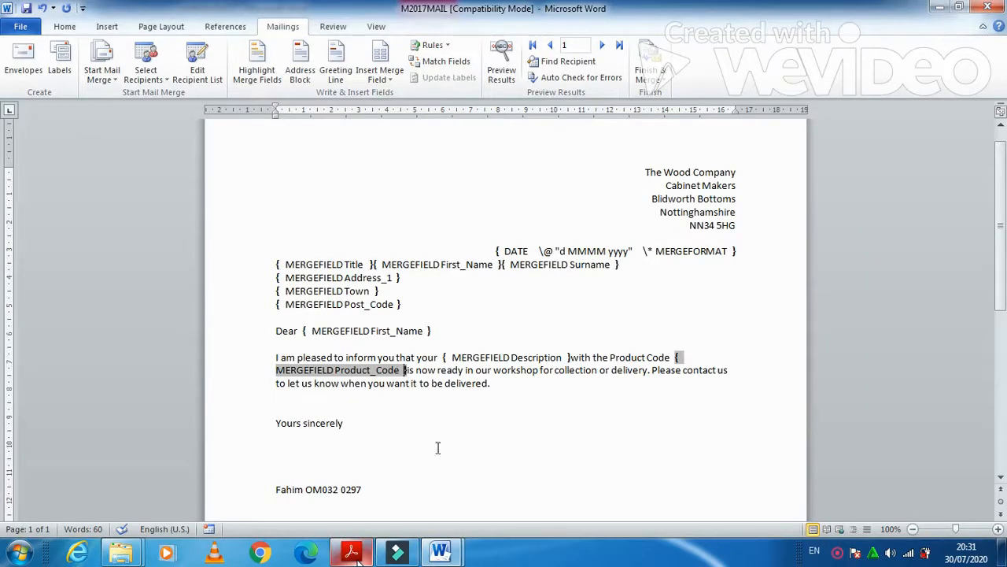
mouse_move(443, 555)
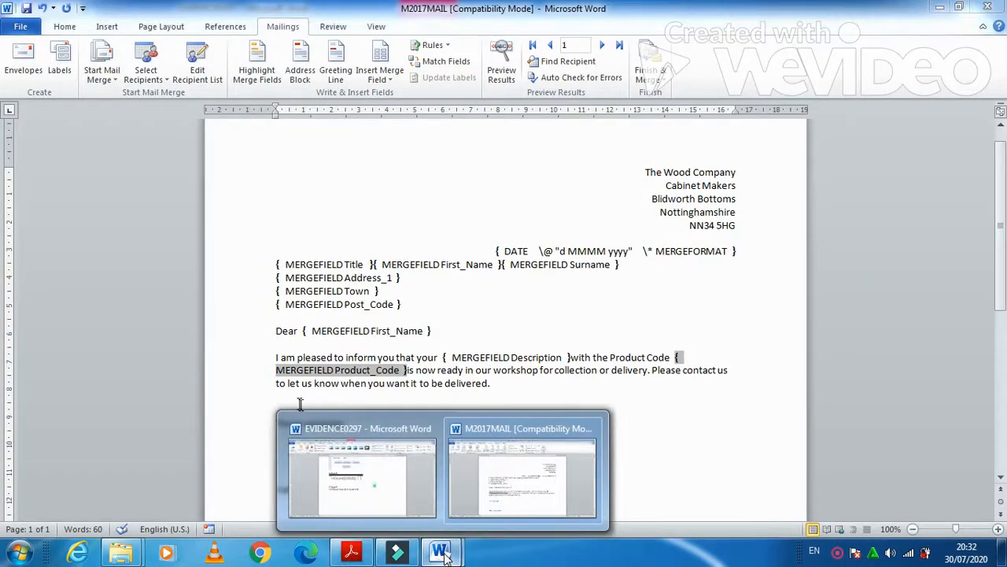
left_click(362, 476)
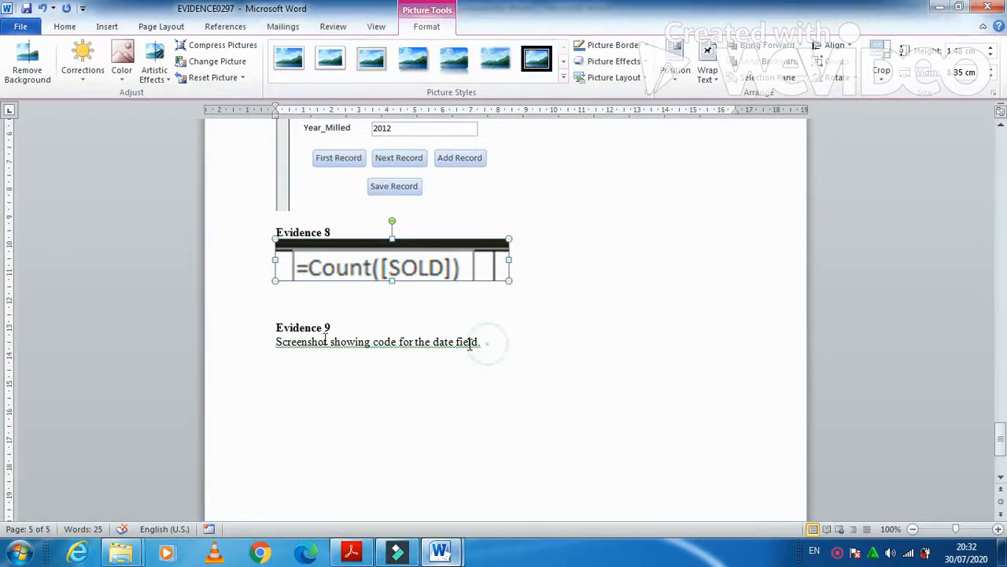
Paste the screenshot over the Evidence 9 placeholder and crop it to the DATE field code
left_click_drag(478, 341, 274, 358)
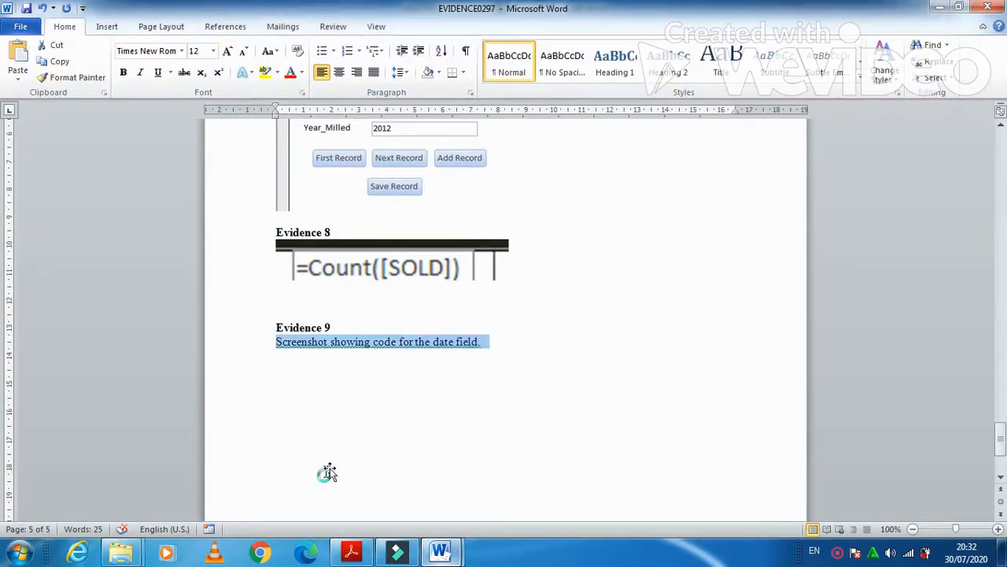
key("ctrl+v")
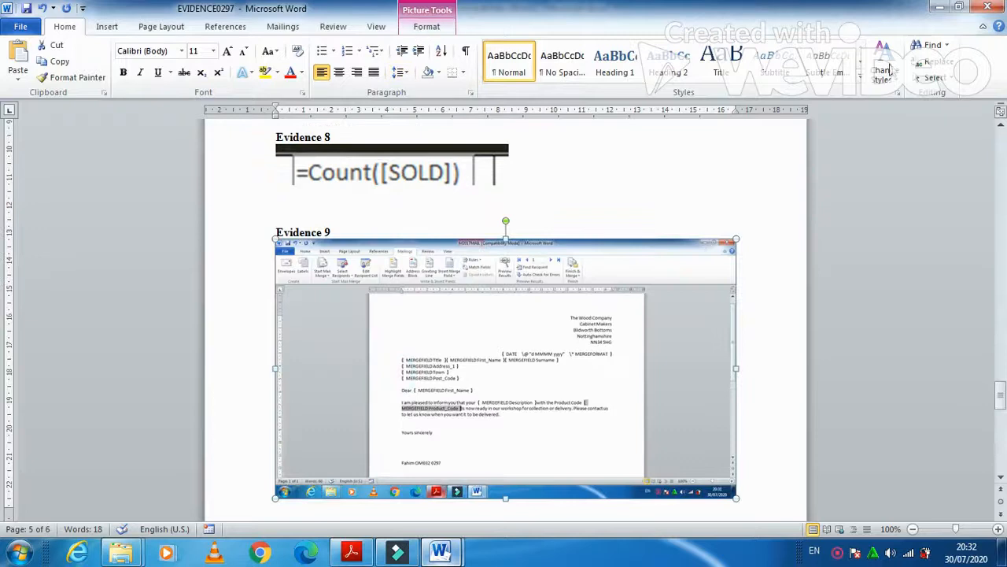
left_click(427, 26)
left_click_drag(723, 497, 615, 357)
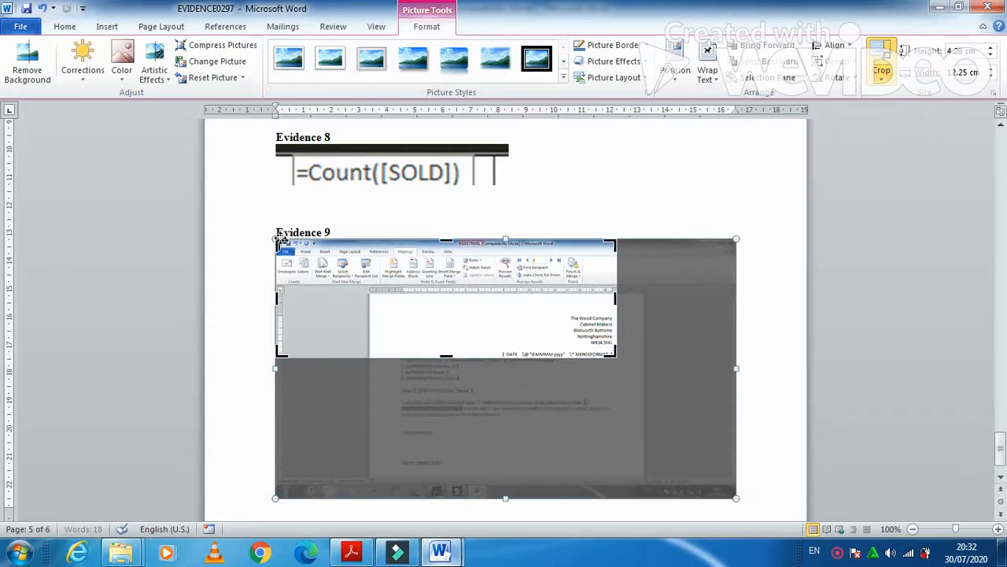
left_click_drag(279, 240, 502, 352)
left_click(621, 308)
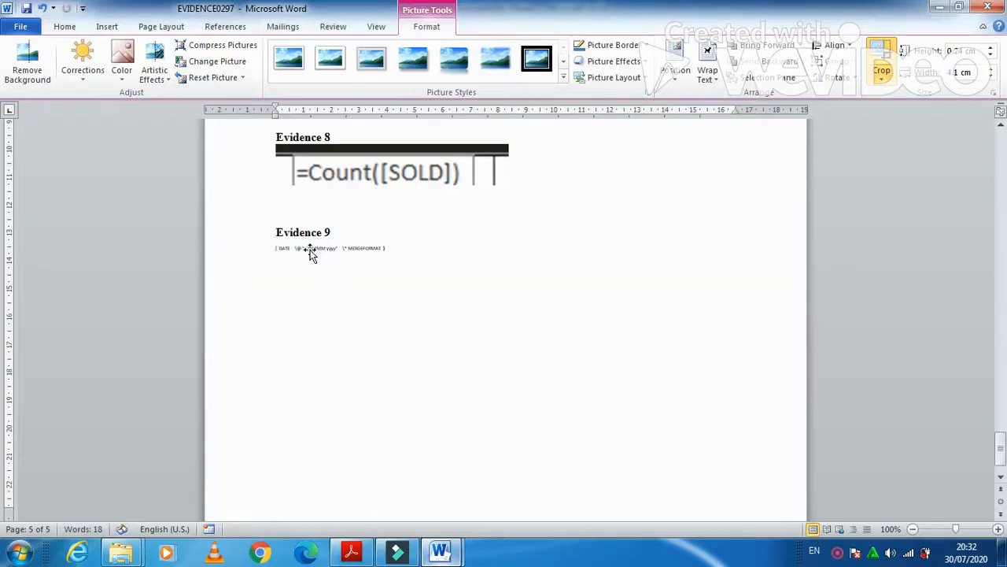
Enlarge the cropped date-code picture so it is readable, then return to the exam paper
left_click(311, 250)
left_click_drag(390, 250, 406, 270)
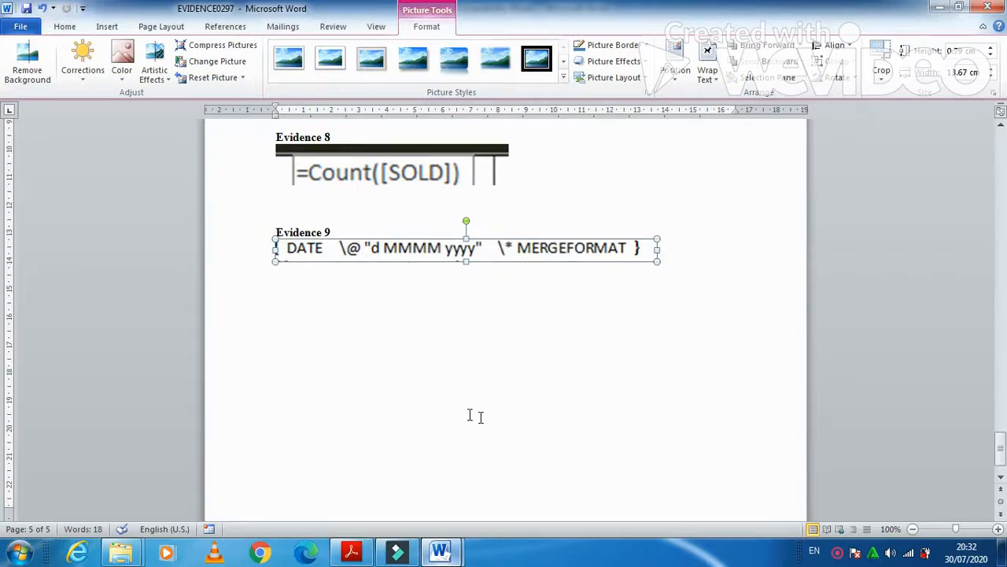
left_click(352, 551)
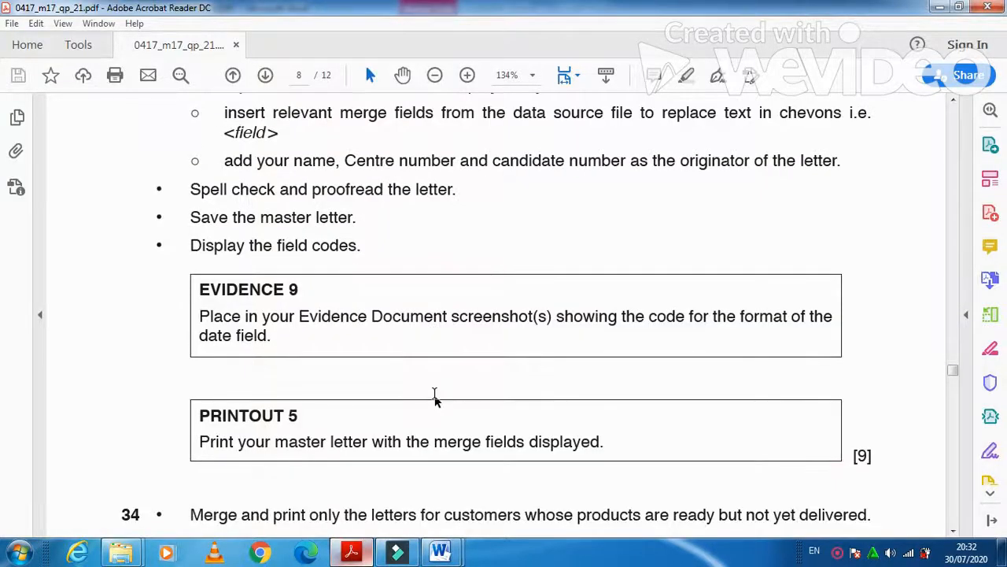
Read question 34 on page 8 about merging letters for ready-but-undelivered customers, then list Word's windows
scroll(435, 397, "down", 3)
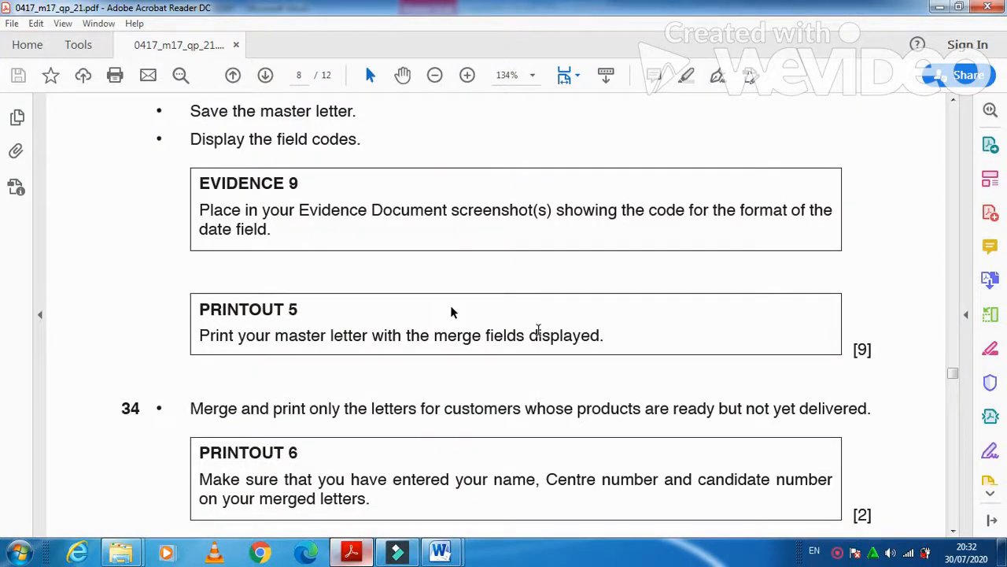
scroll(441, 378, "down", 3)
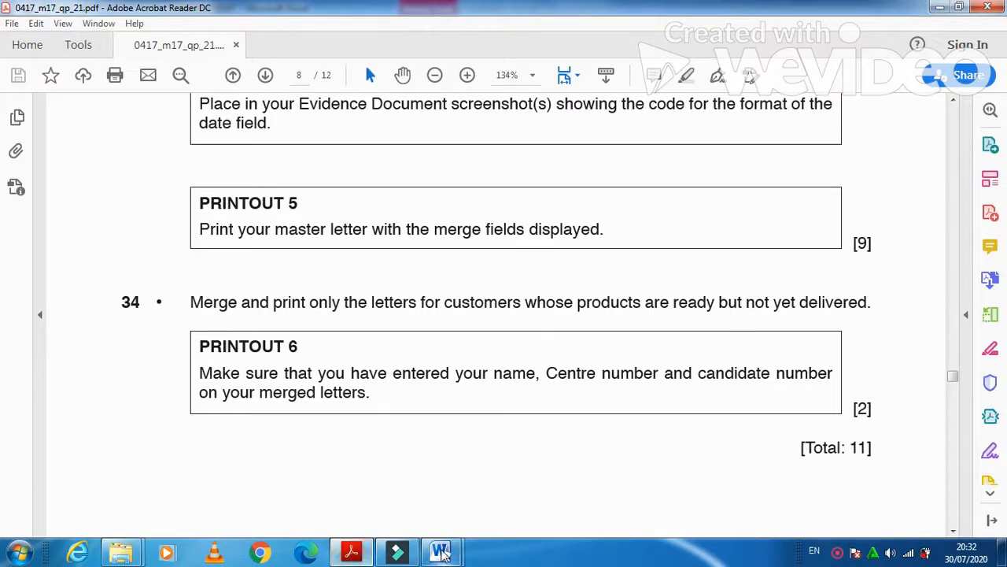
left_click(443, 554)
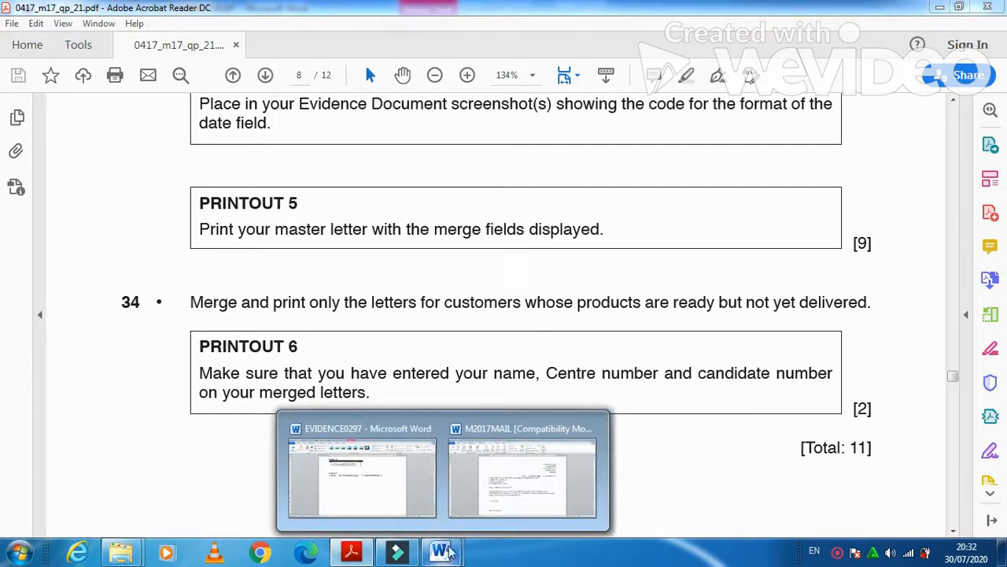
Switch to the M2017MAIL merge letter and bring up its merge recipient list
left_click(522, 476)
left_click(201, 75)
left_click(706, 279)
left_click(706, 279)
left_click(706, 281)
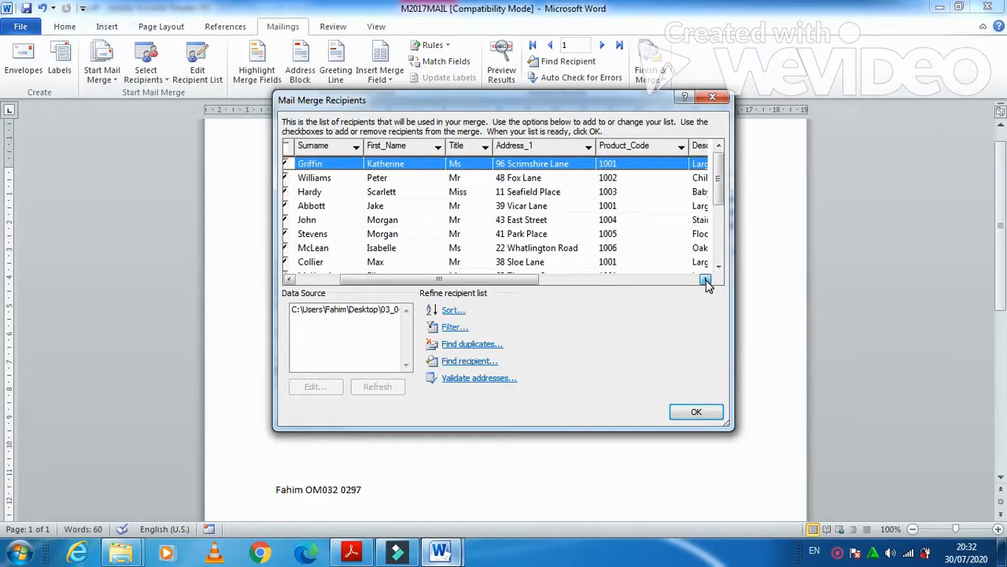
left_click(706, 280)
left_click(706, 281)
left_click(706, 280)
left_click(706, 280)
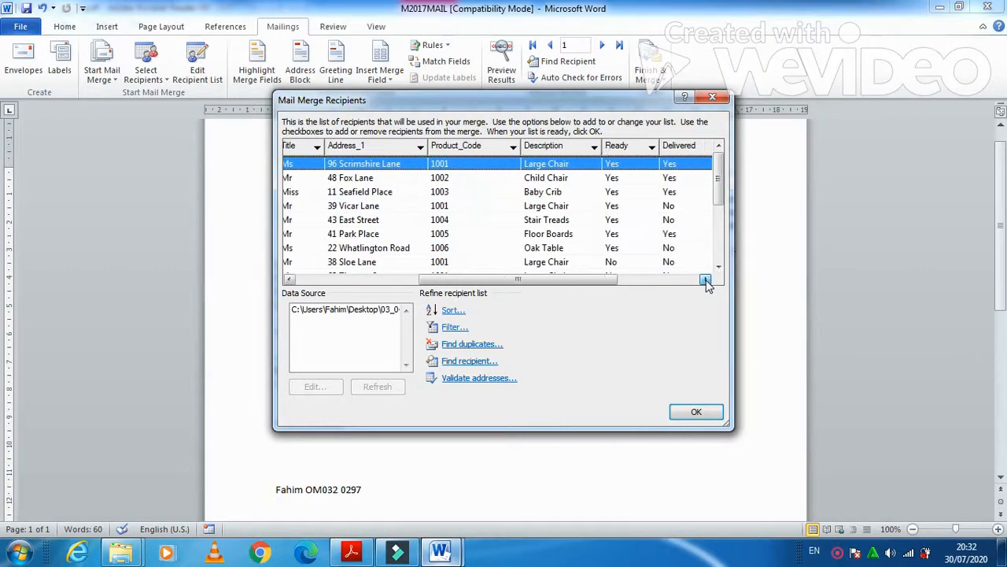
left_click(706, 280)
Filter the recipients to Ready = Yes and Delivered = No
left_click(621, 147)
left_click(618, 219)
left_click(694, 148)
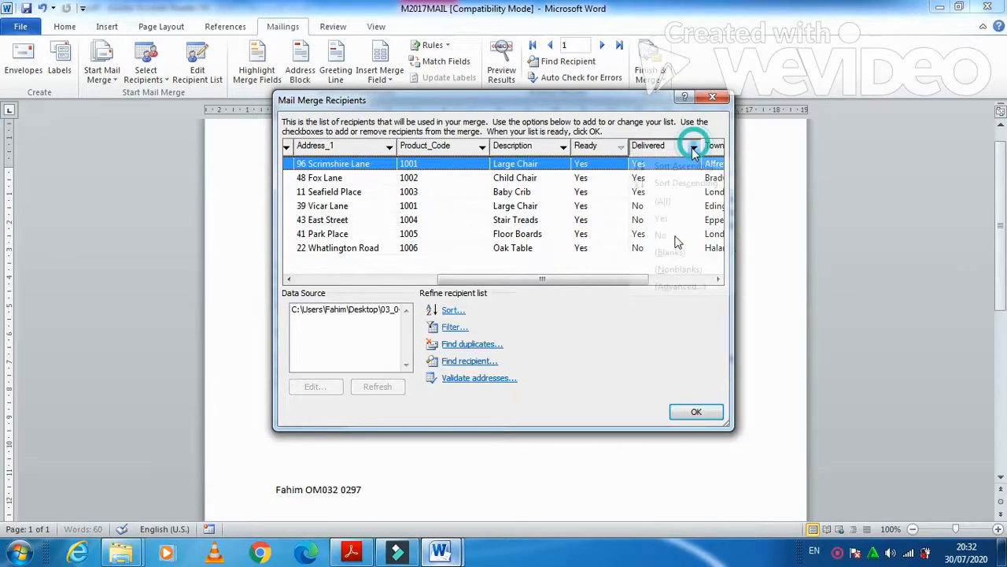
left_click(665, 234)
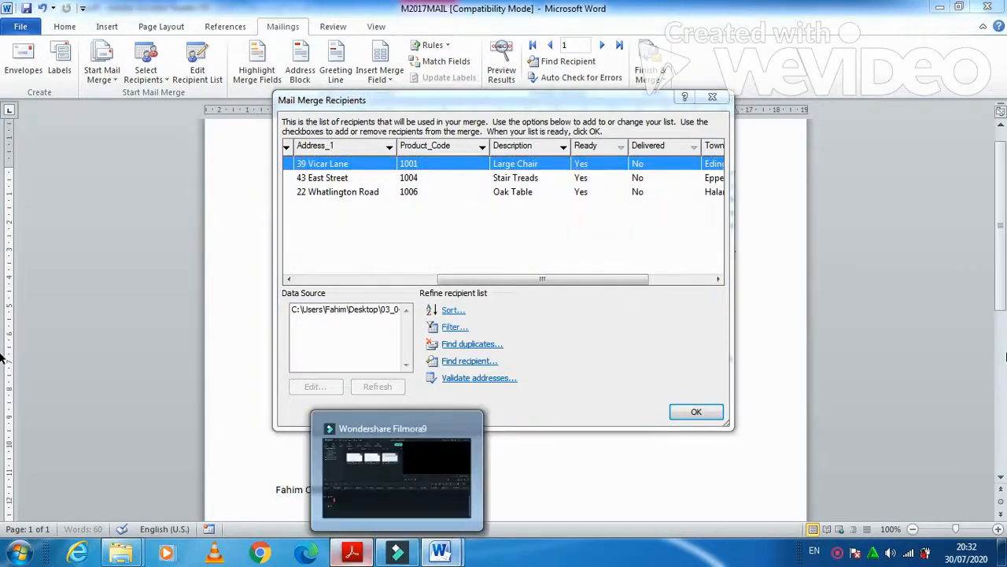
Recheck the exam question, then accept the filtered list of orders 1001, 1004 and 1006
left_click(352, 552)
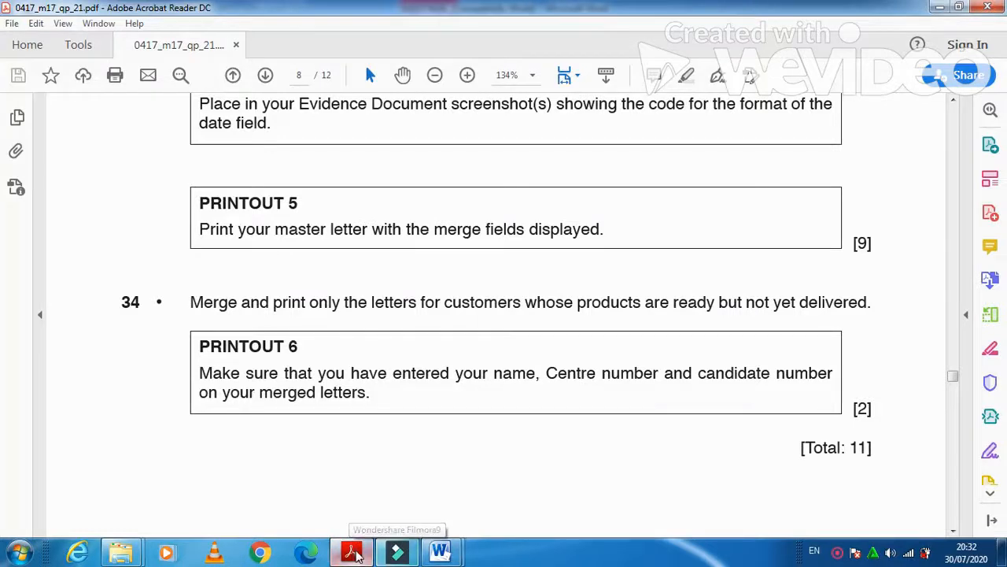
left_click(352, 553)
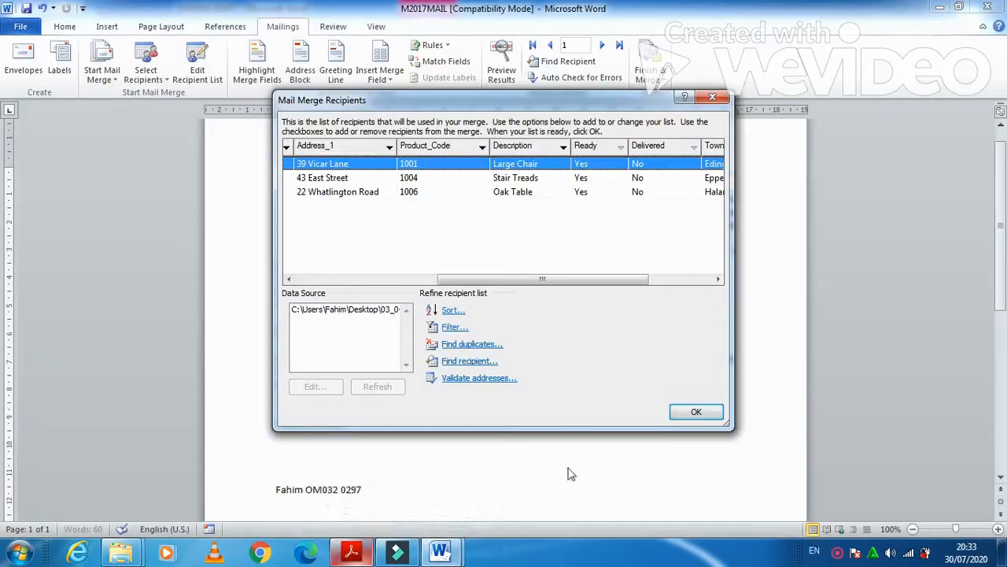
left_click(352, 553)
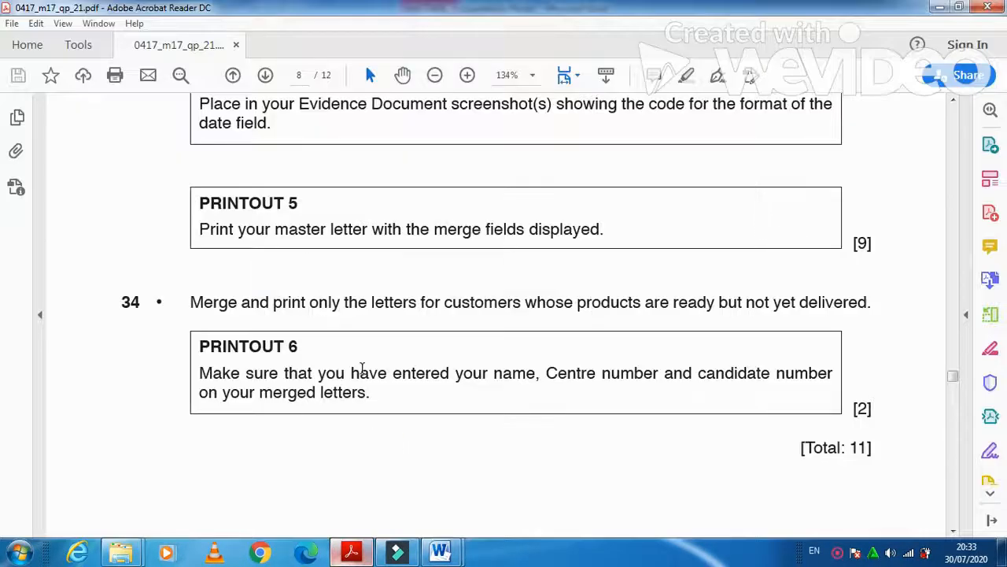
scroll(362, 370, "down", 4)
scroll(362, 370, "up", 4)
mouse_move(441, 555)
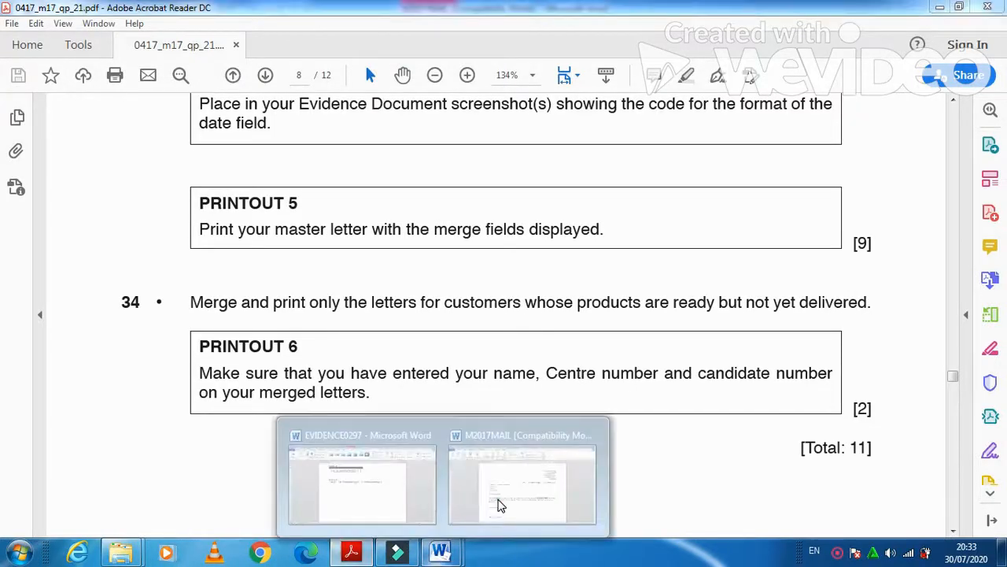
left_click(499, 499)
left_click(694, 408)
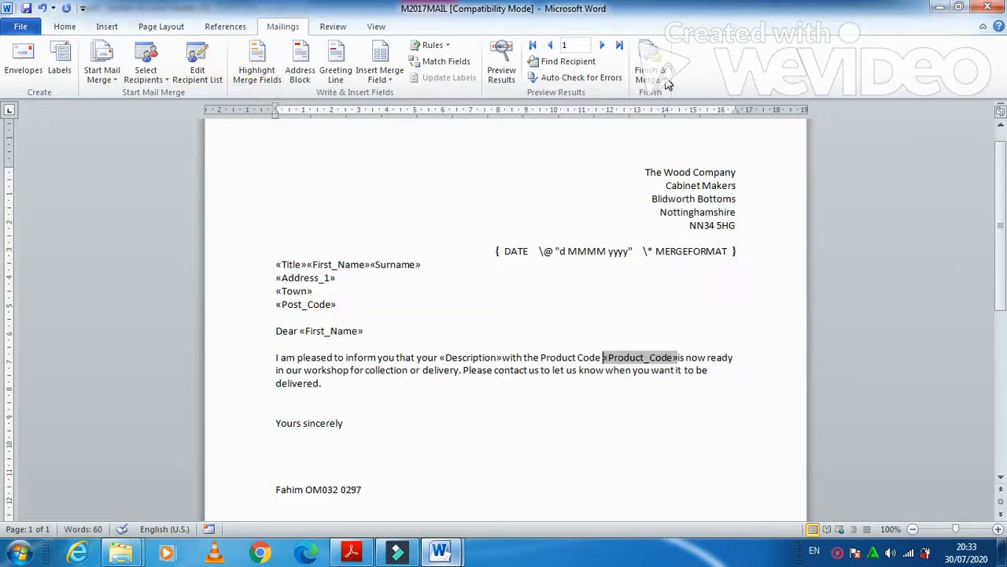
Finish the merge with Edit Individual Documents, merging all filtered records
left_click(666, 84)
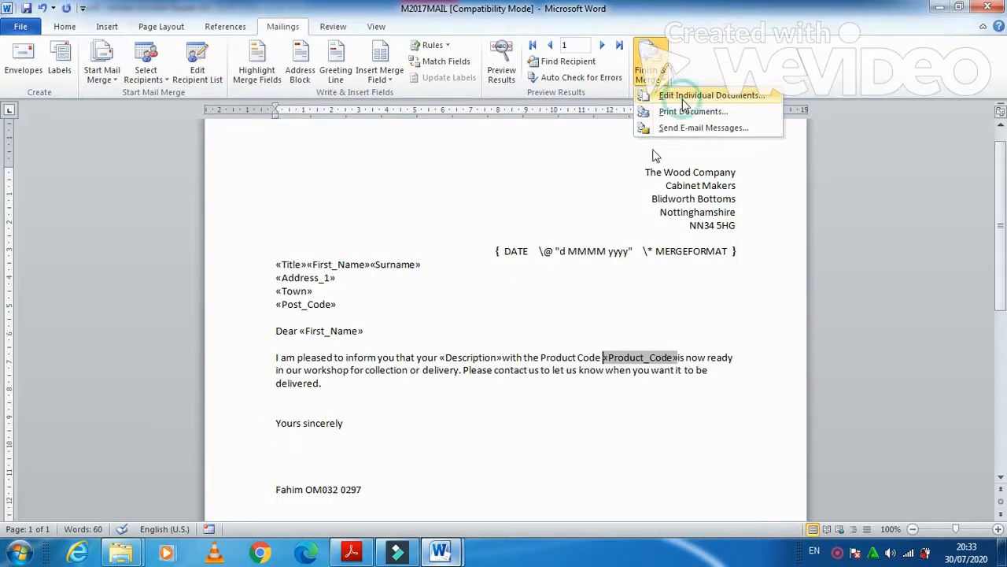
left_click(683, 95)
left_click(499, 301)
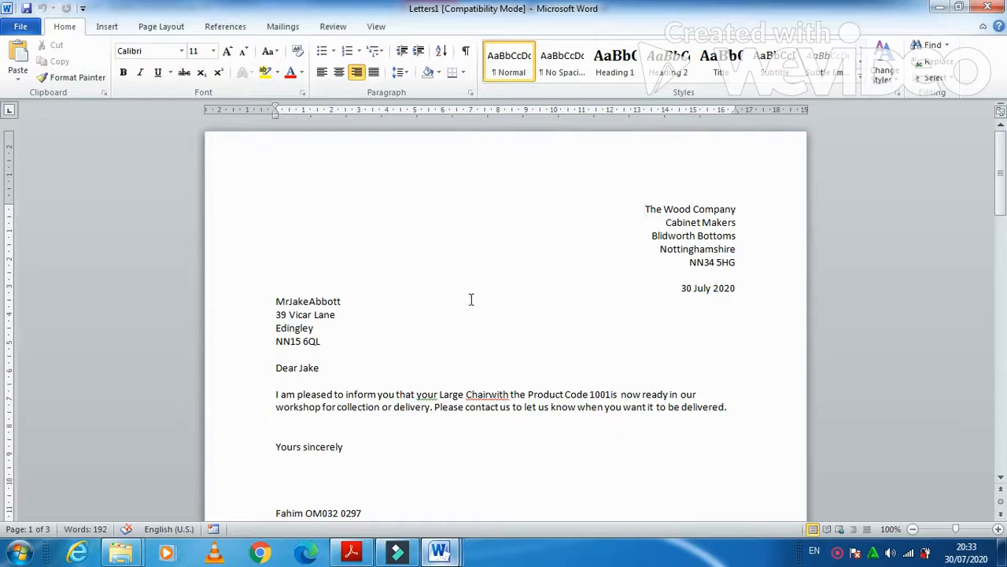
Review the three-page Letters1 document, then return to the exam paper
scroll(470, 299, "down", 15)
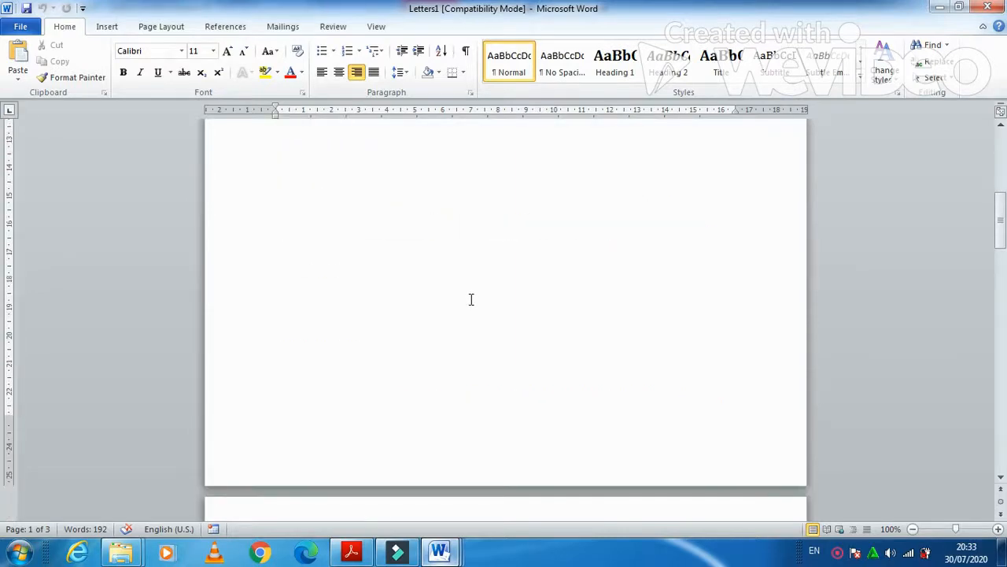
scroll(471, 299, "down", 15)
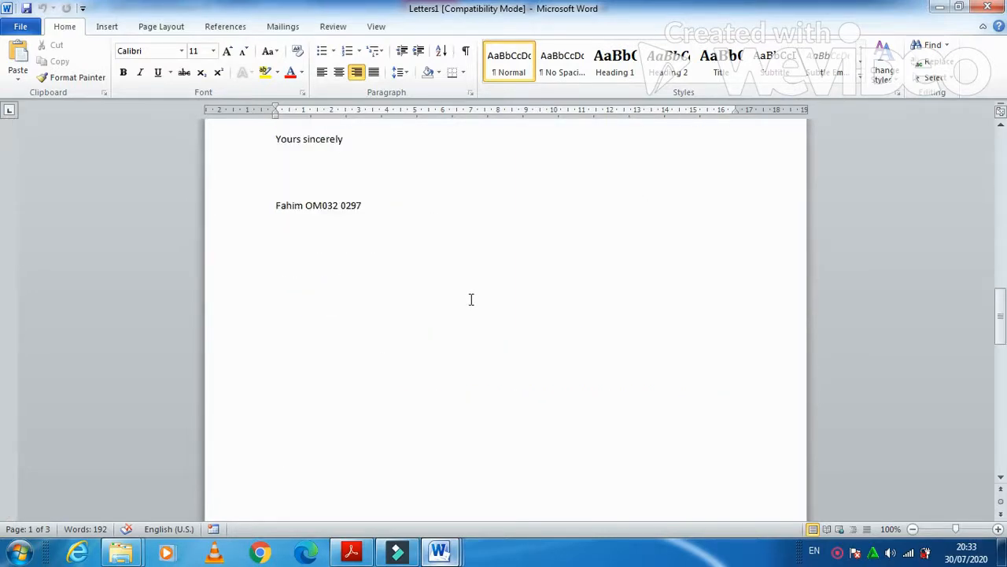
scroll(471, 299, "up", 2)
mouse_move(352, 554)
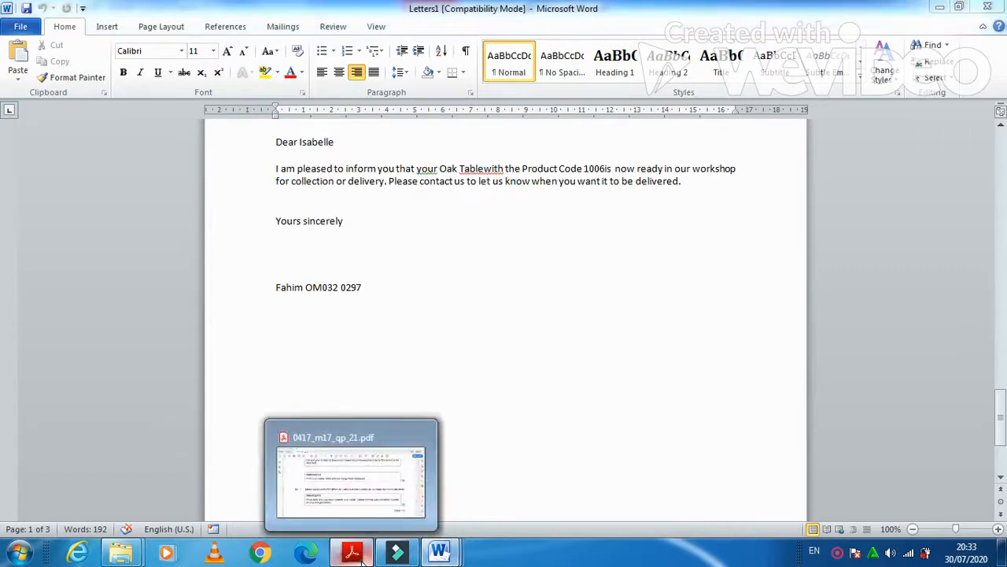
left_click(351, 437)
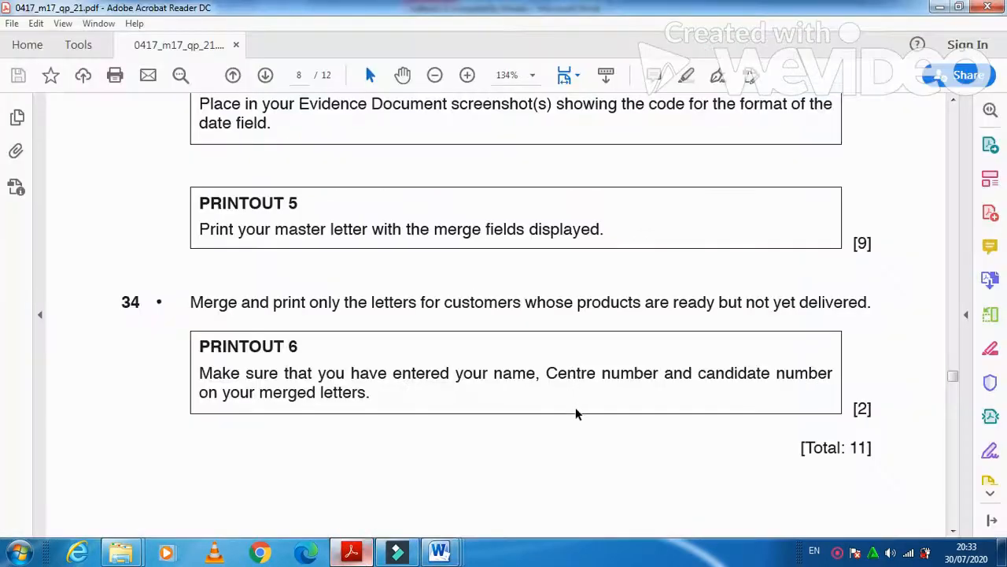
Scroll to Task 6 on page 9, then bring the EVIDENCE0297 document to the front
scroll(575, 409, "down", 5)
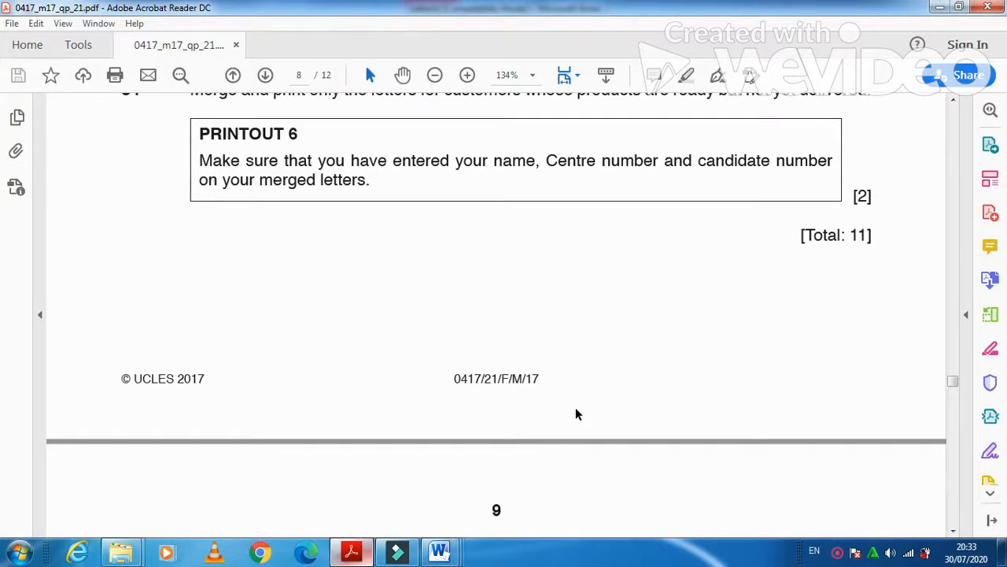
scroll(575, 408, "down", 5)
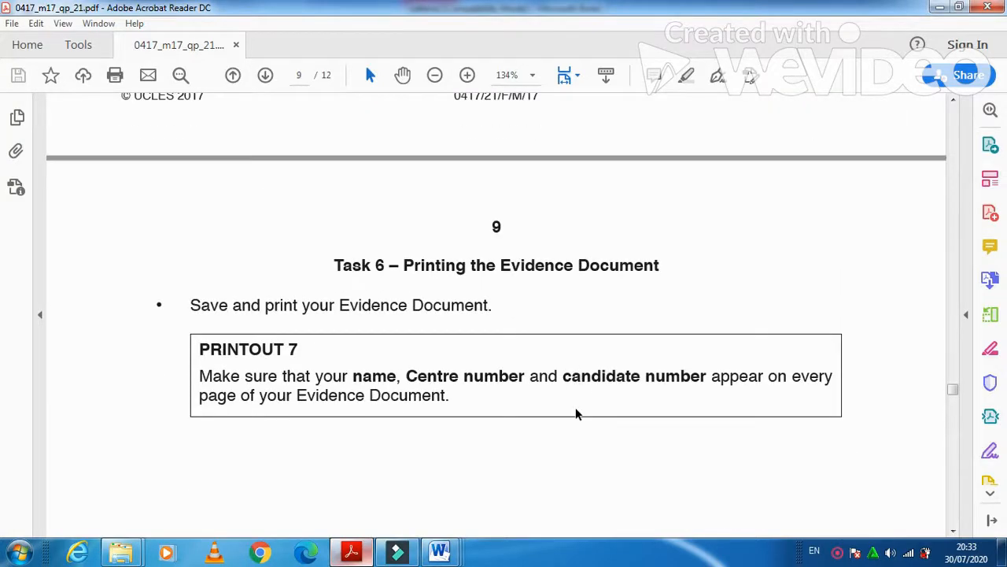
mouse_move(438, 543)
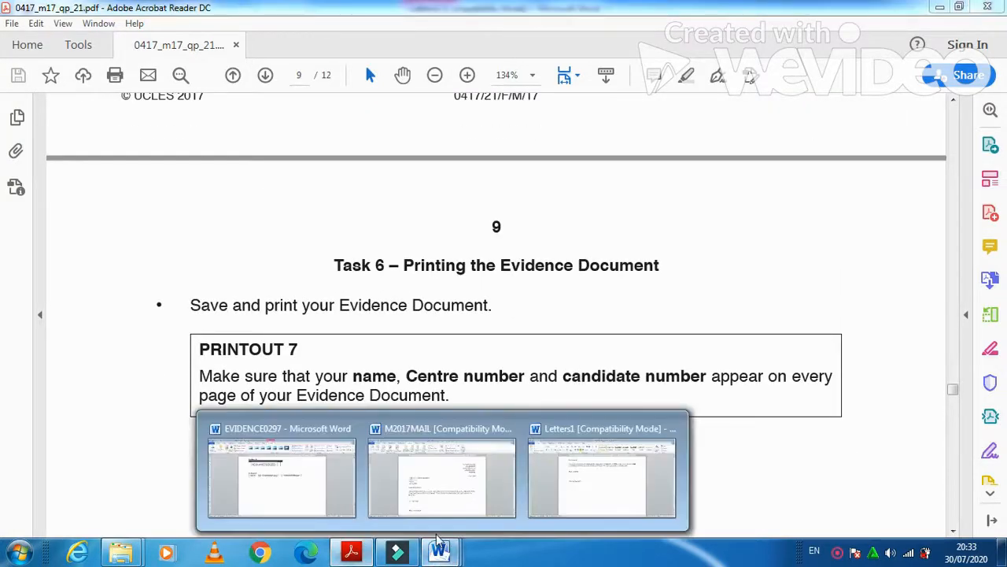
left_click(282, 476)
Save the EVIDENCE0297 evidence document and close it
scroll(417, 347, "down", 2)
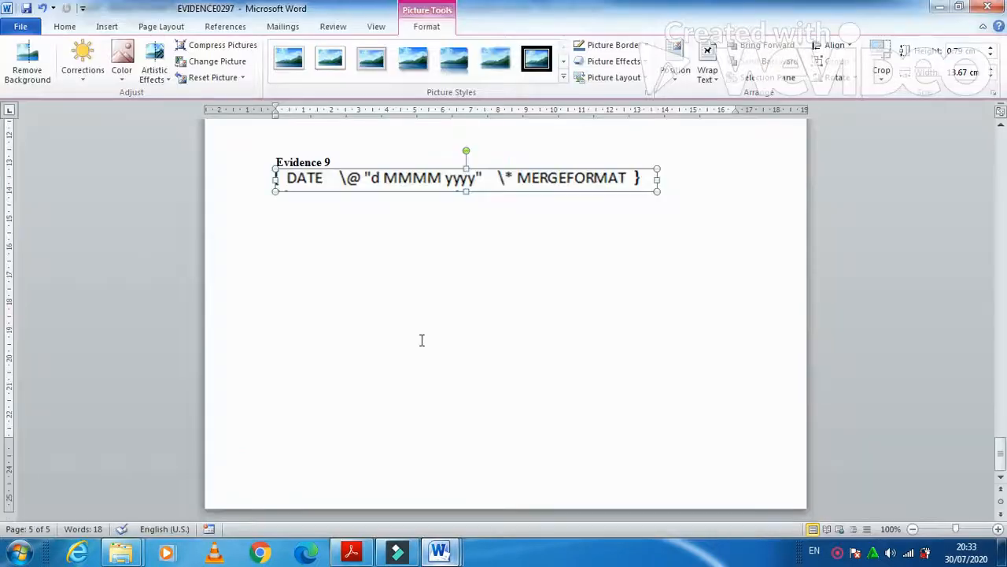
scroll(425, 317, "up", 6)
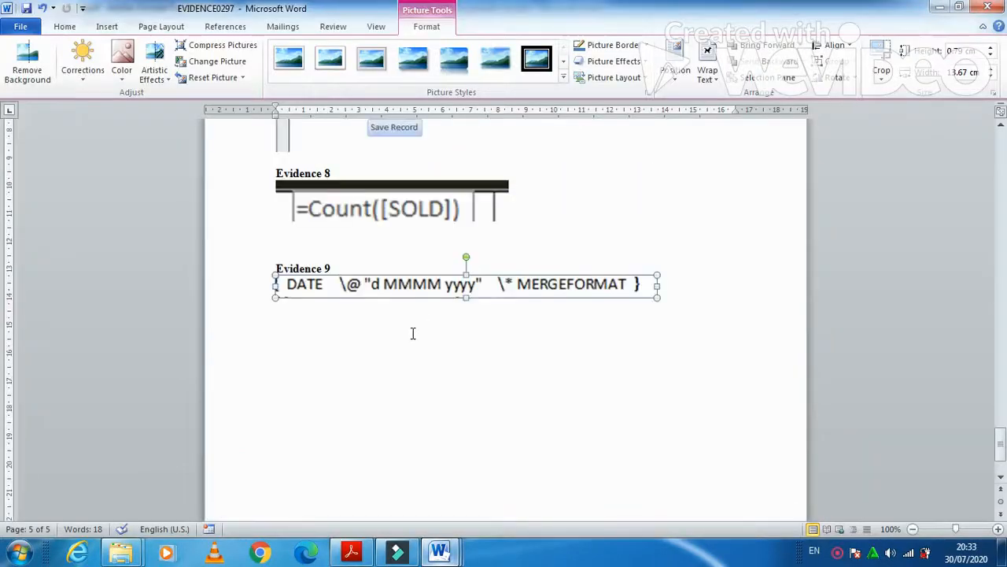
left_click(27, 9)
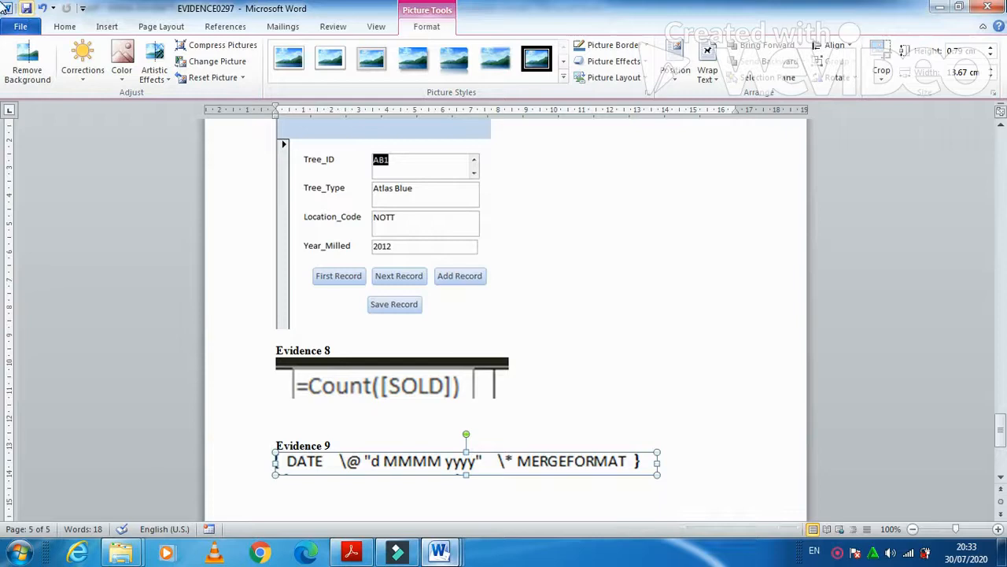
double_click(3, 7)
Check the merged Letters1 document, then go back to the exam paper in Acrobat
mouse_move(440, 554)
left_click(493, 486)
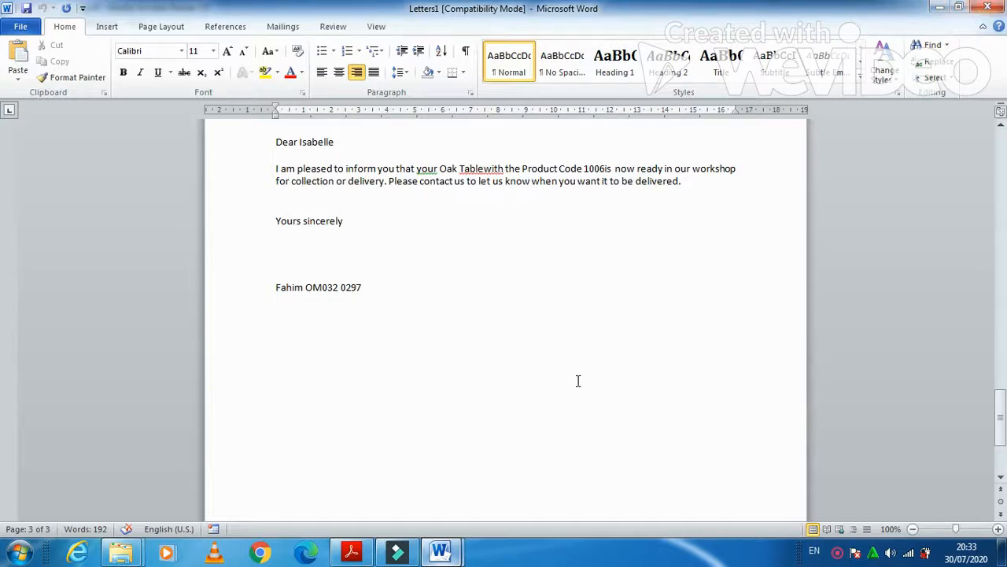
key("alt+Tab")
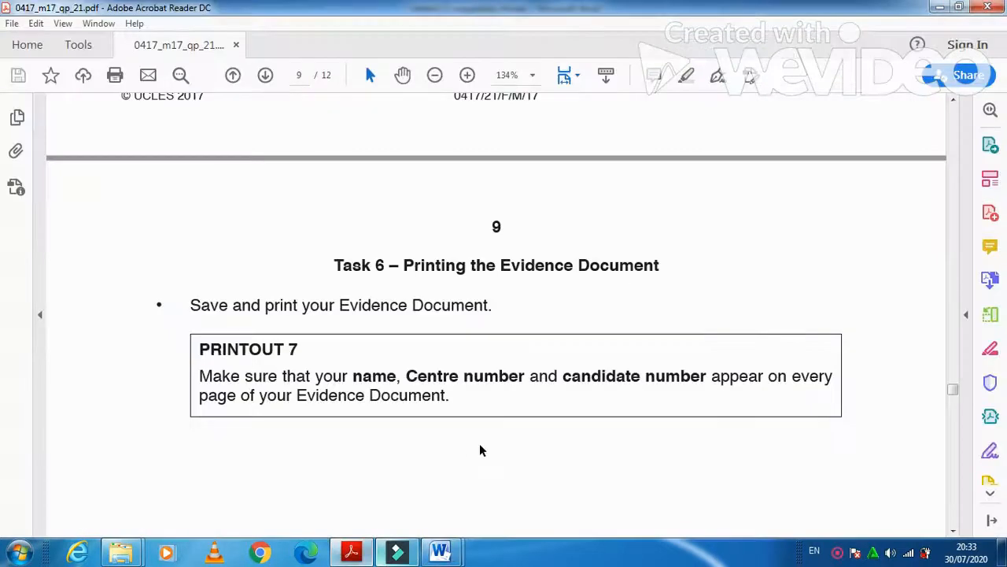